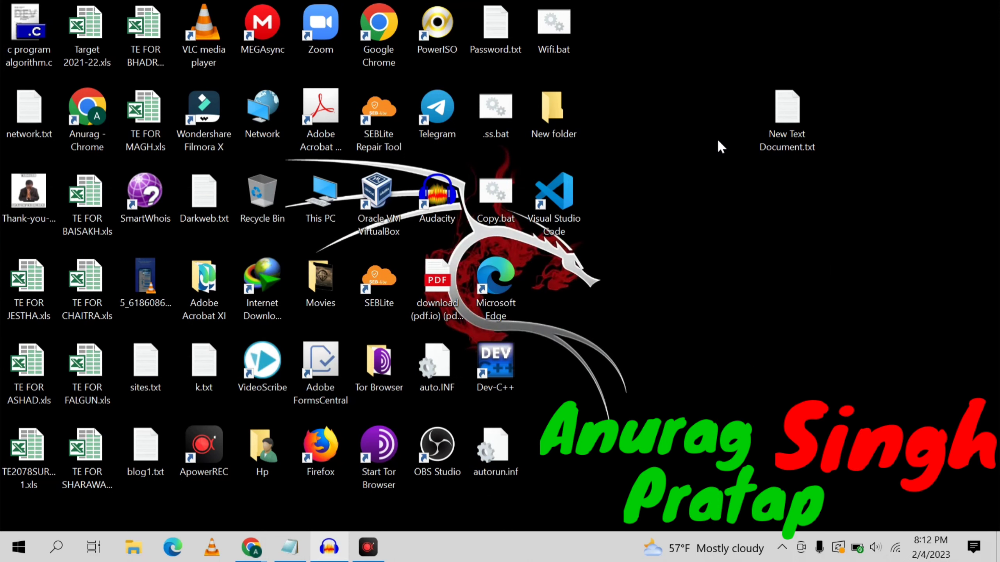
# Switch to the incognito Chrome window, search for "vs code download" and open the Download Visual Studio Code page.
pyautogui.moveTo(251, 547)
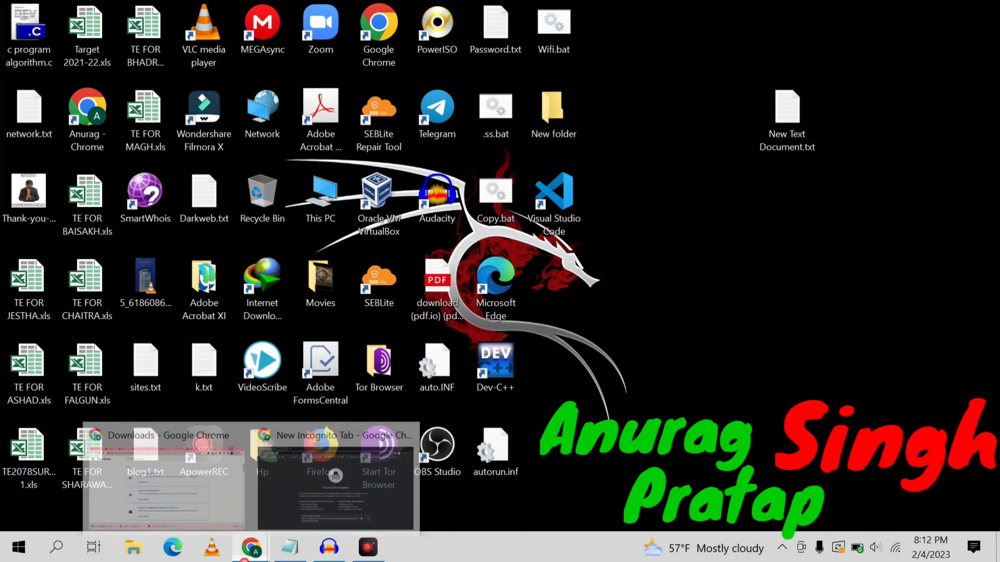
pyautogui.click(343, 441)
pyautogui.write('vs')
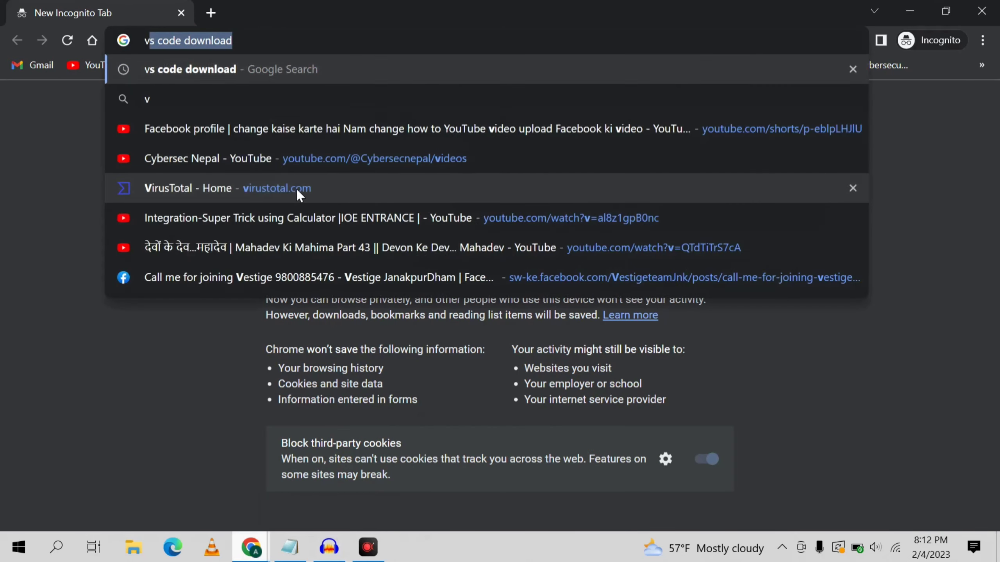
pyautogui.write(' st')
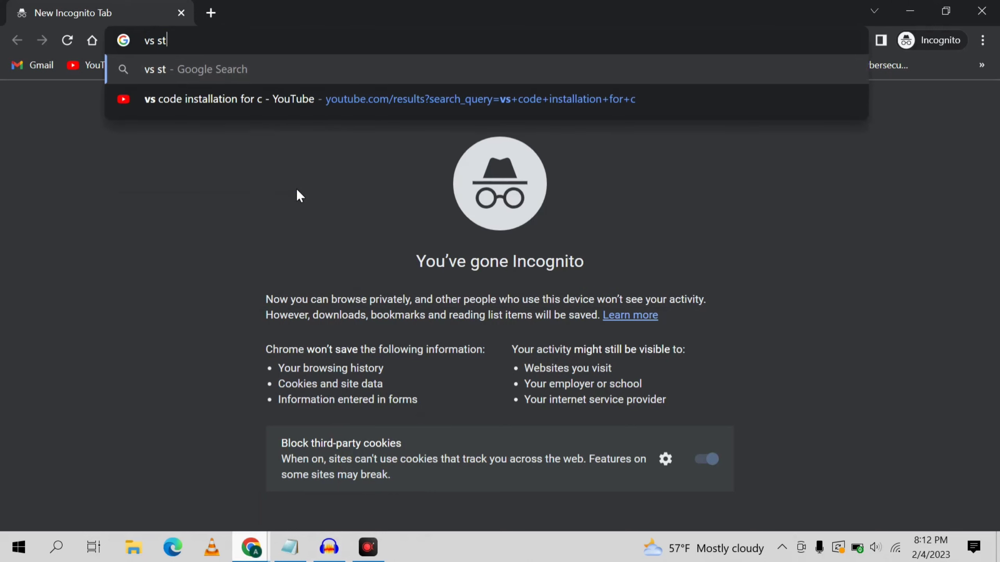
pyautogui.press('BackSpace')
pyautogui.press('BackSpace')
pyautogui.write('ci')
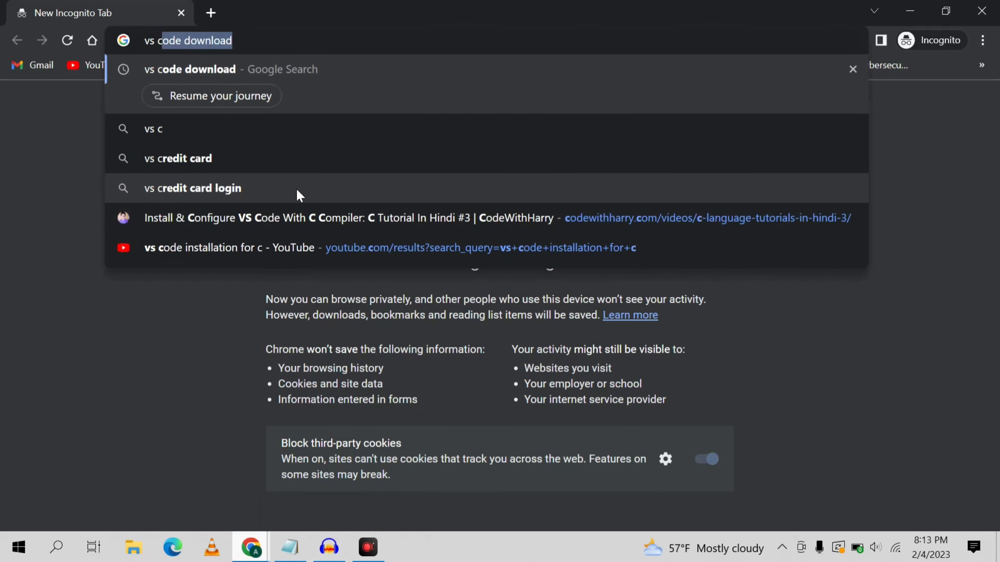
pyautogui.press('BackSpace')
pyautogui.write('ode')
pyautogui.press('Return')
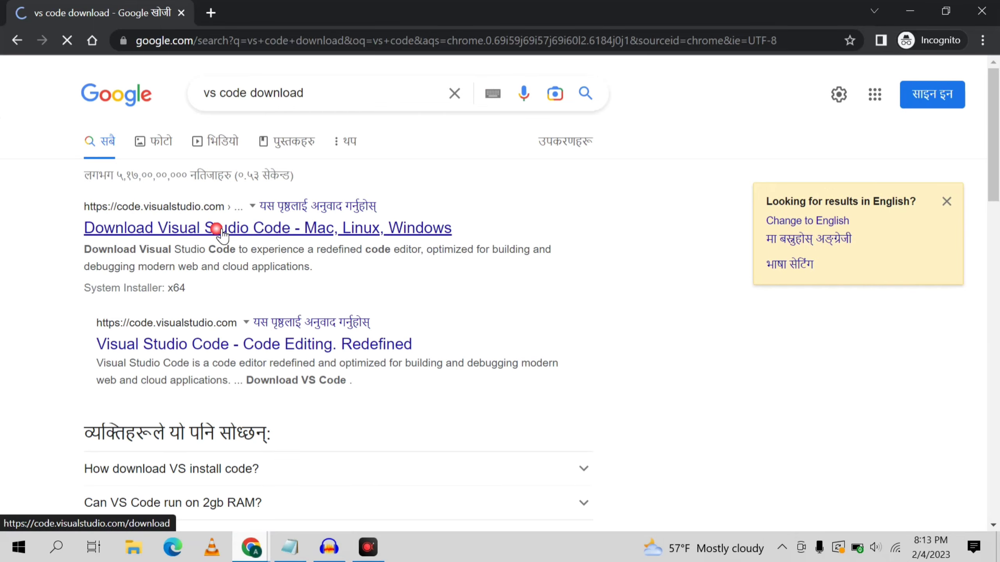
pyautogui.click(206, 236)
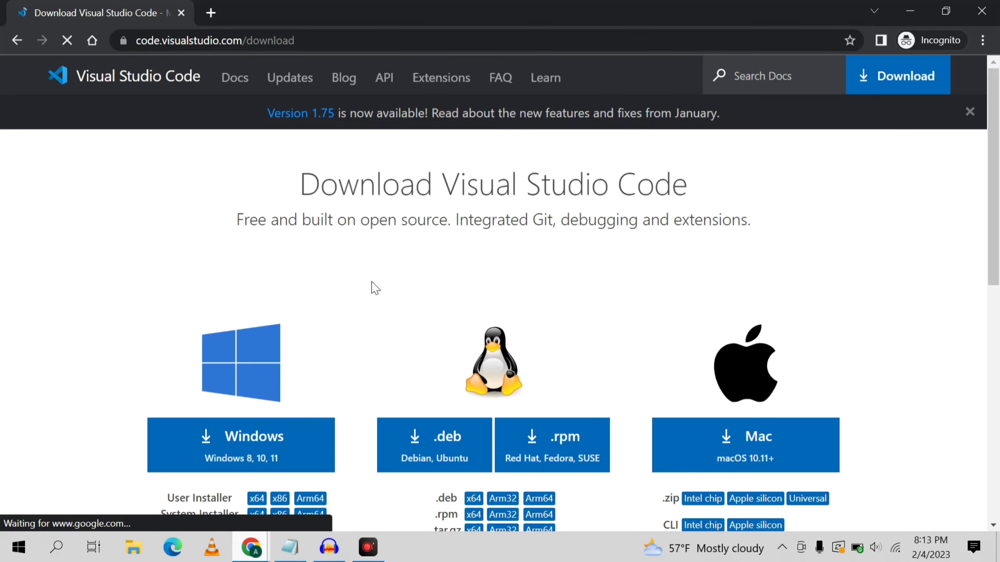
# Examine the Windows, Linux and Mac download options for Visual Studio Code.
pyautogui.scroll(-4, 370, 292)
pyautogui.scroll(-1, 377, 293)
pyautogui.scroll(2, 377, 293)
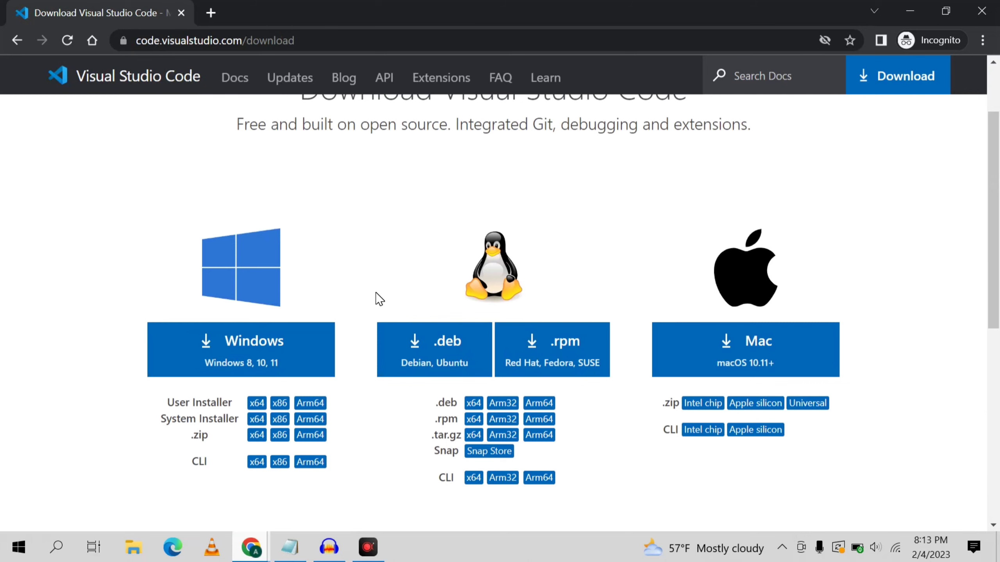
pyautogui.scroll(2, 379, 299)
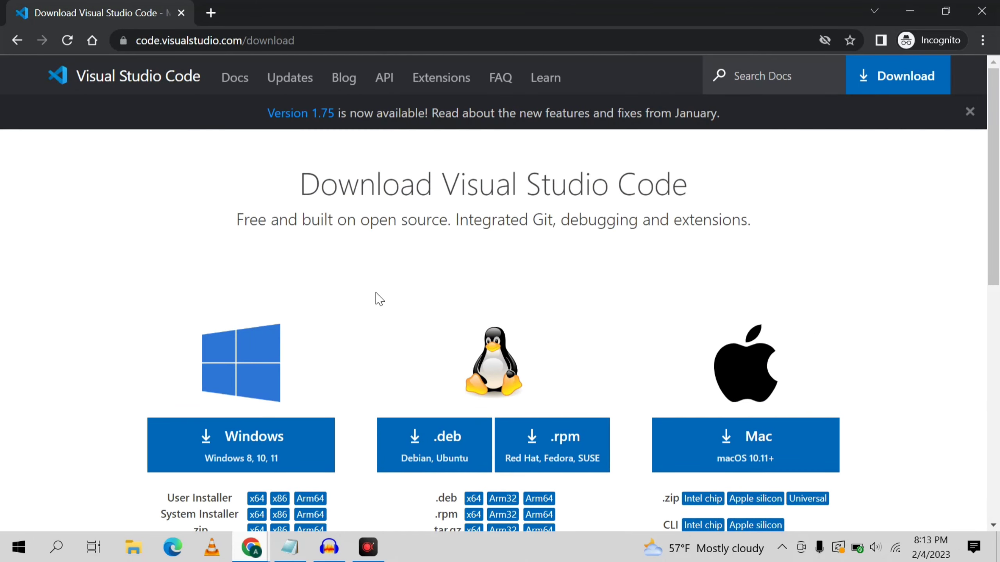
pyautogui.scroll(-5, 380, 300)
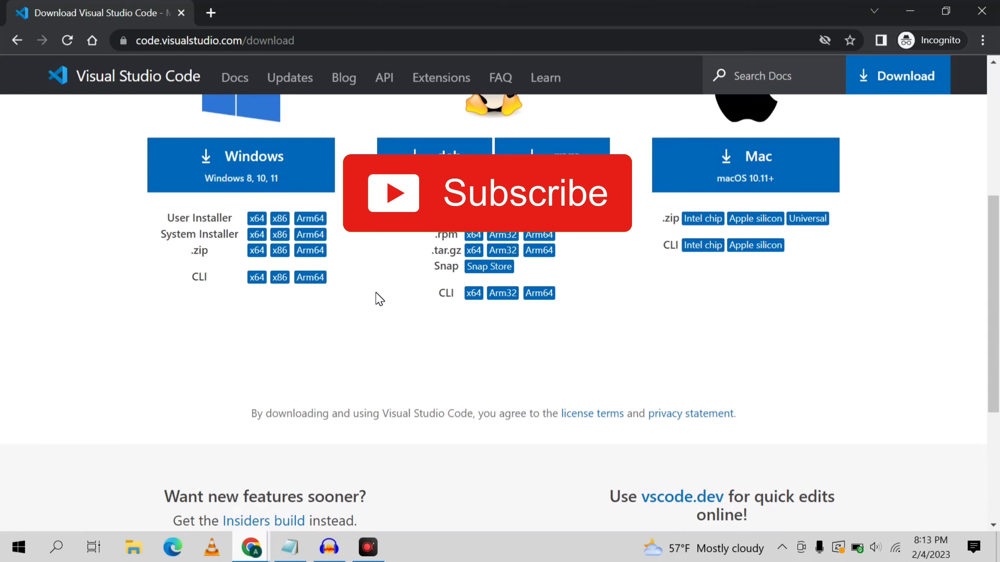
pyautogui.scroll(5, 379, 299)
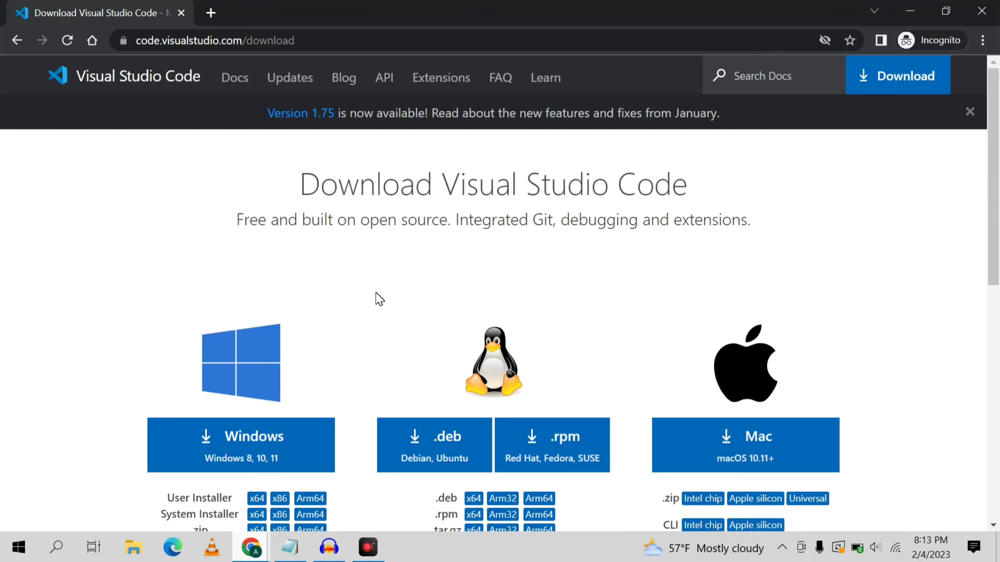
pyautogui.scroll(-6, 379, 299)
pyautogui.scroll(6, 379, 300)
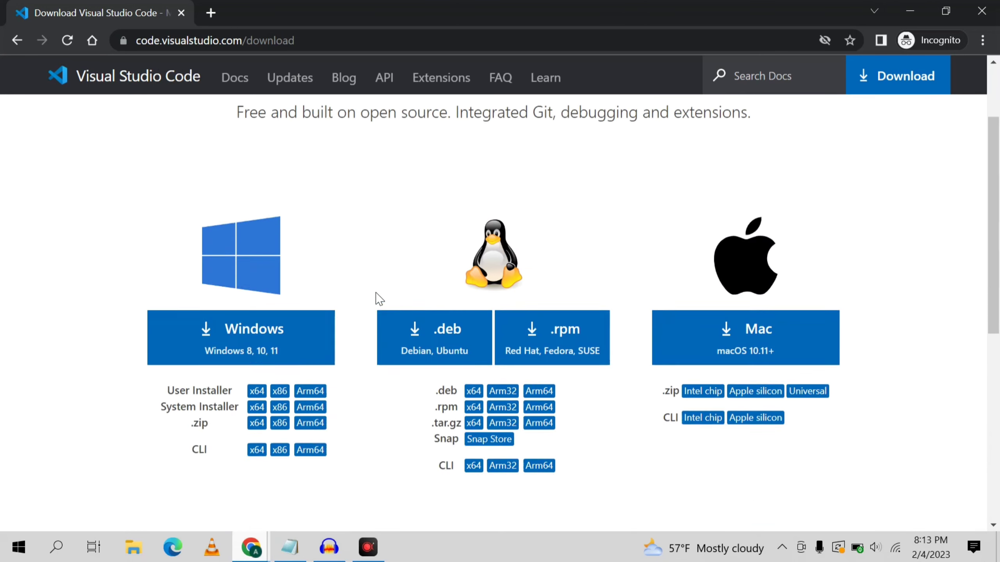
pyautogui.scroll(-5, 379, 300)
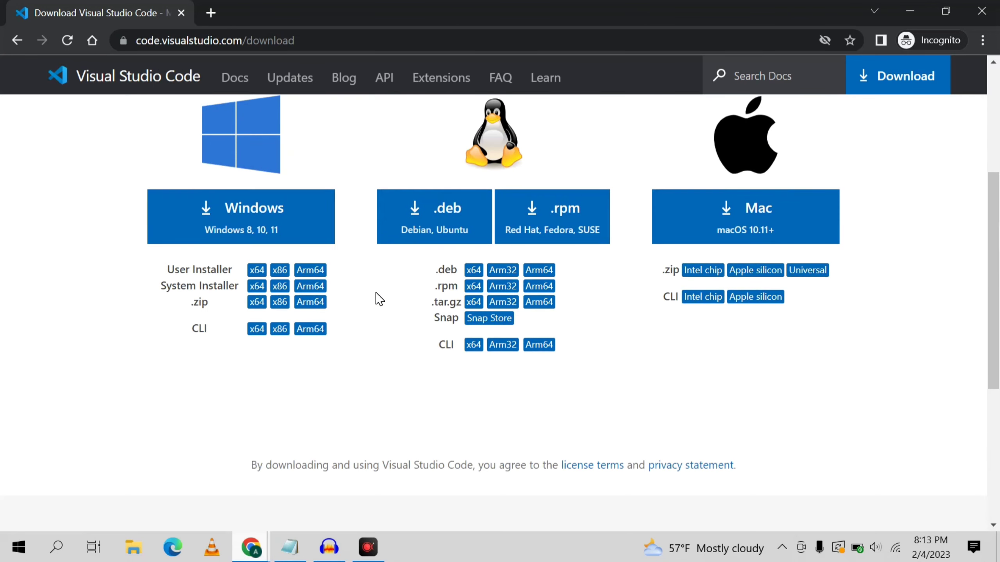
# Search for "mingw gnu" in a new browser tab and open the SourceForge MinGW project page.
pyautogui.click(219, 16)
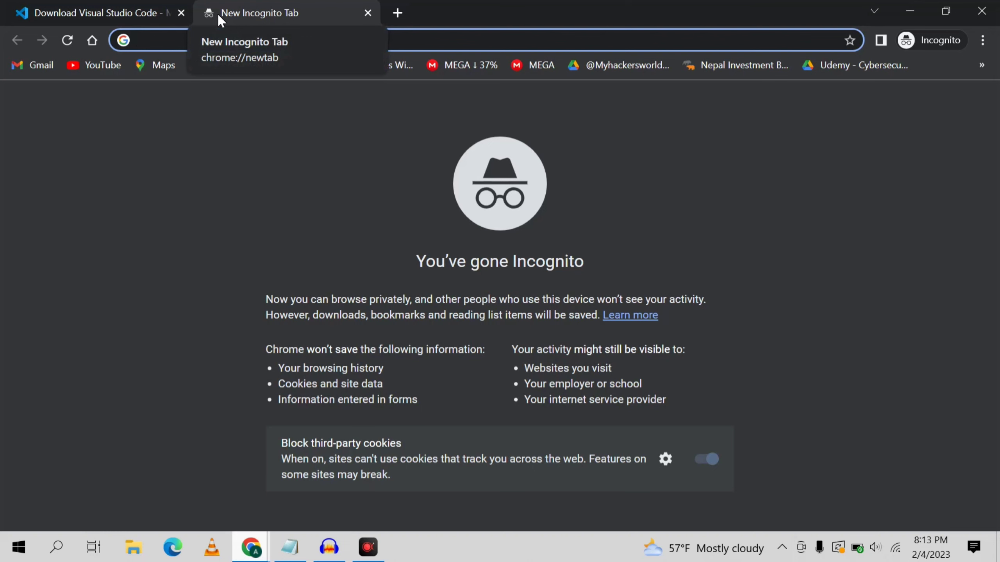
pyautogui.write('mingw')
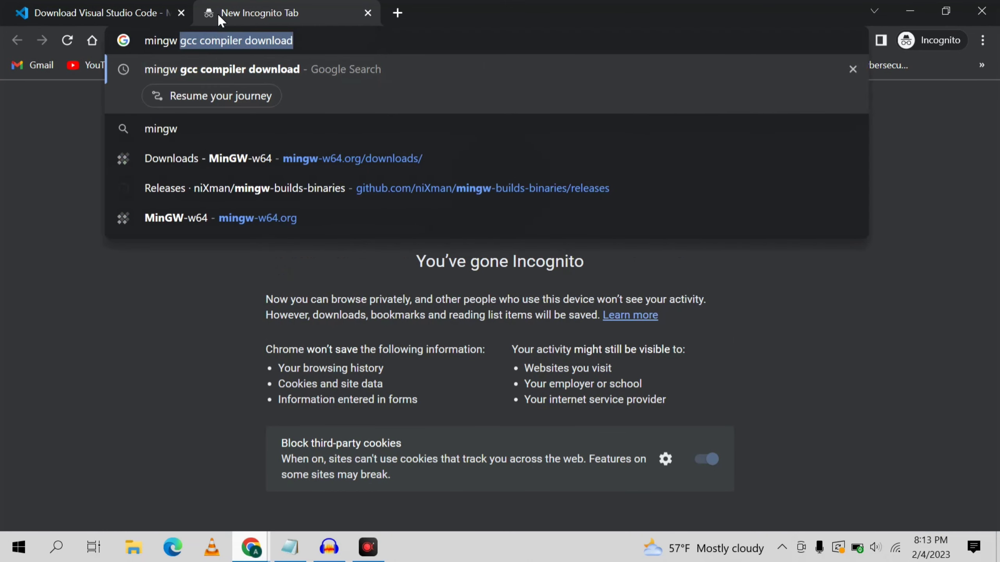
pyautogui.write(' gnu')
pyautogui.press('Return')
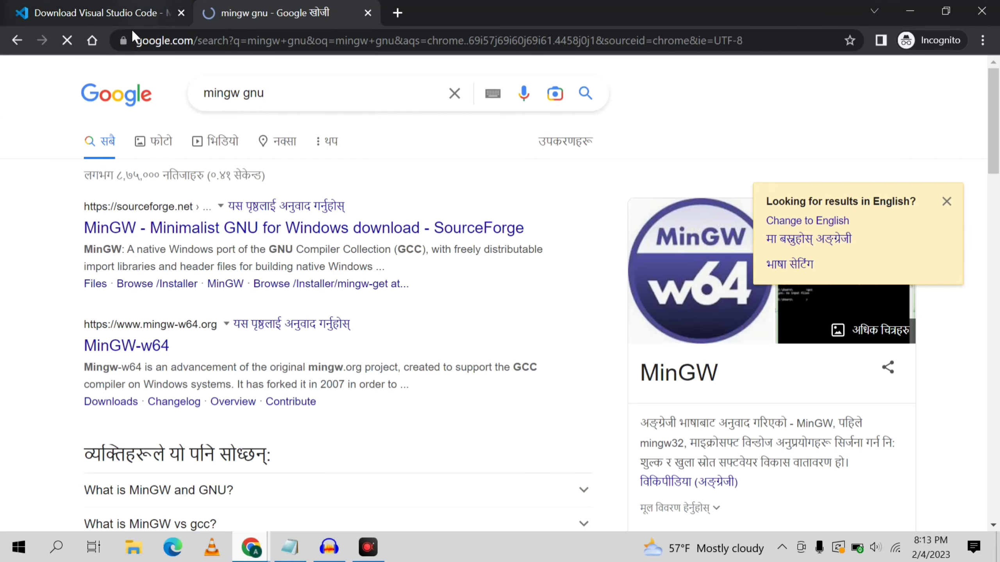
pyautogui.click(151, 224)
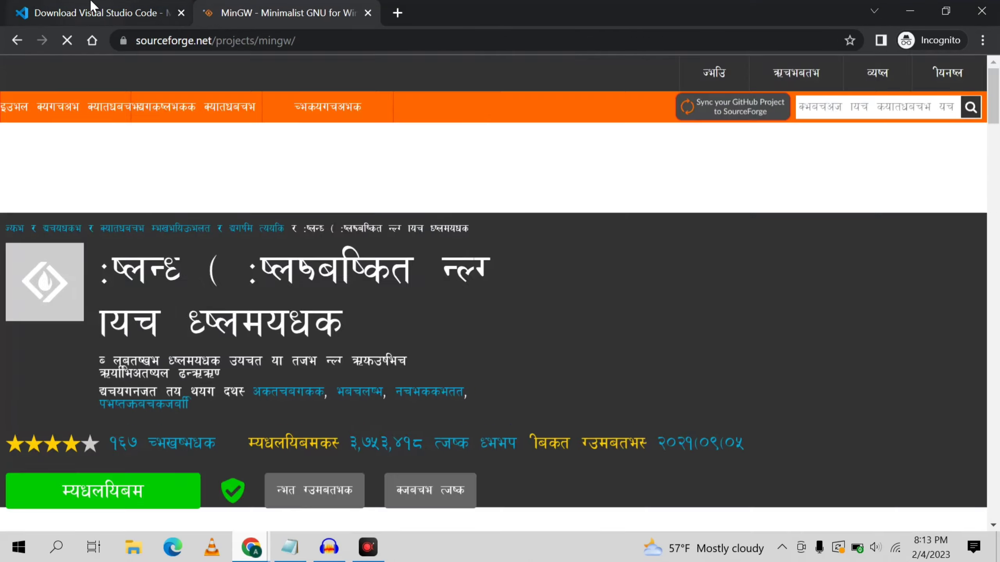
pyautogui.click(91, 6)
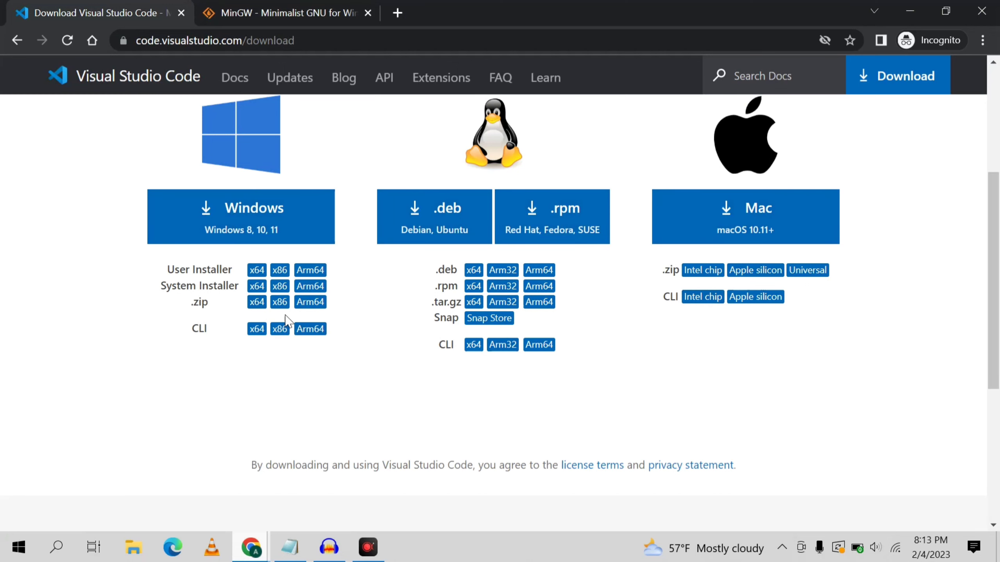
pyautogui.click(307, 11)
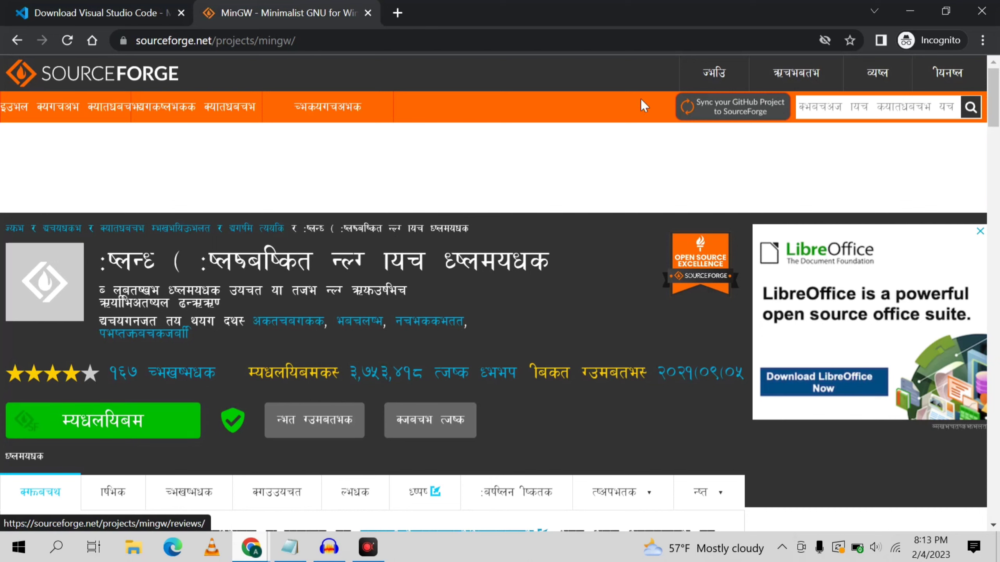
# Minimize the browser, refresh the desktop and open the Downloads folder in File Explorer.
pyautogui.click(909, 11)
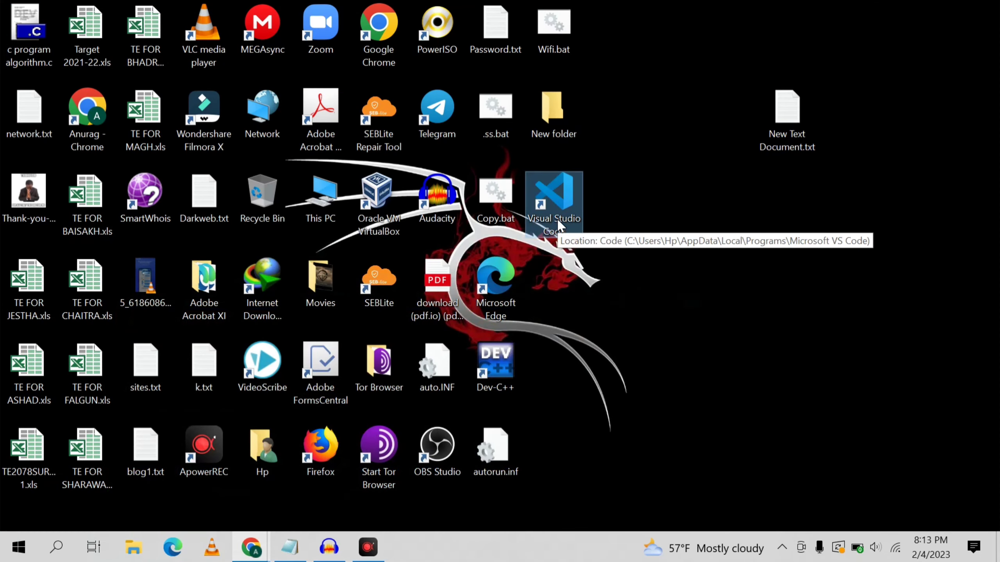
pyautogui.rightClick(644, 230)
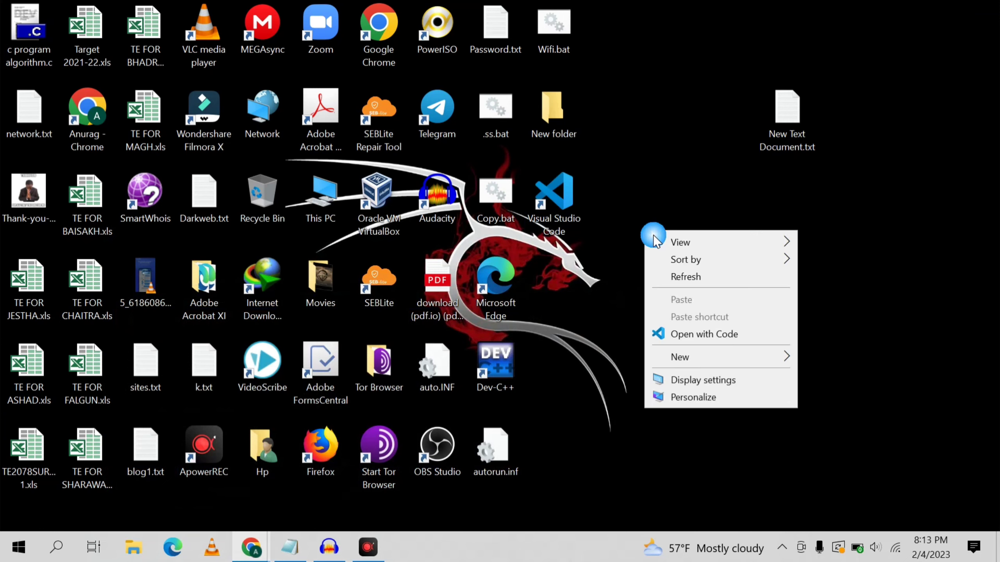
pyautogui.click(677, 282)
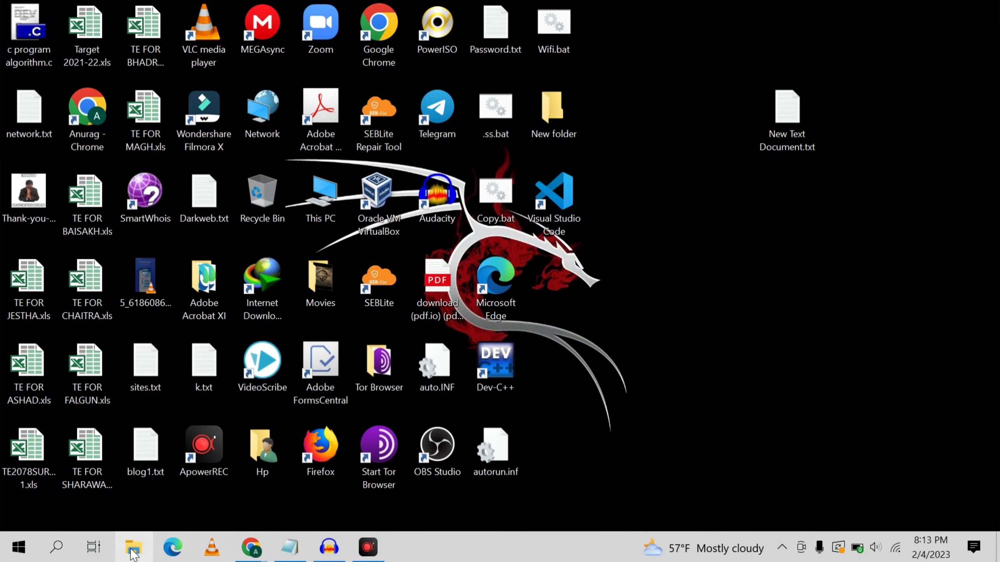
pyautogui.click(134, 551)
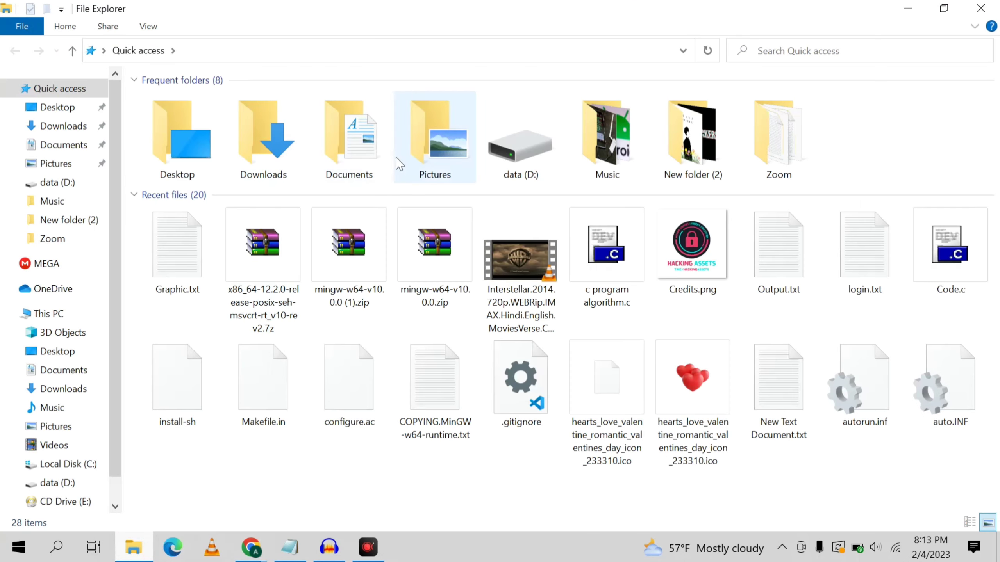
pyautogui.doubleClick(237, 153)
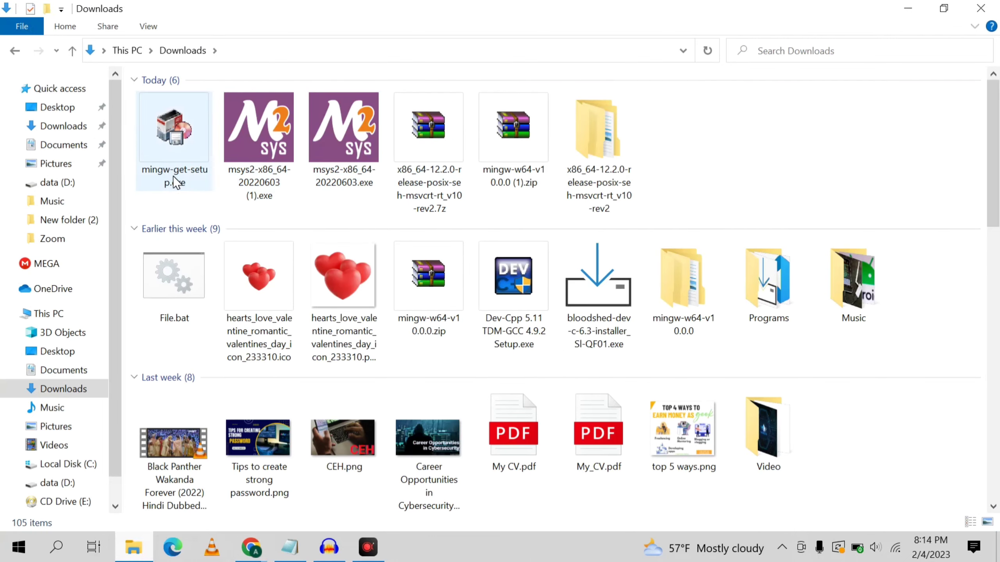
# Look through the MinGW and MSYS2 files in Downloads, including the mingw64 folder inside the extracted x86_64-12.2.0 release folder.
pyautogui.click(161, 179)
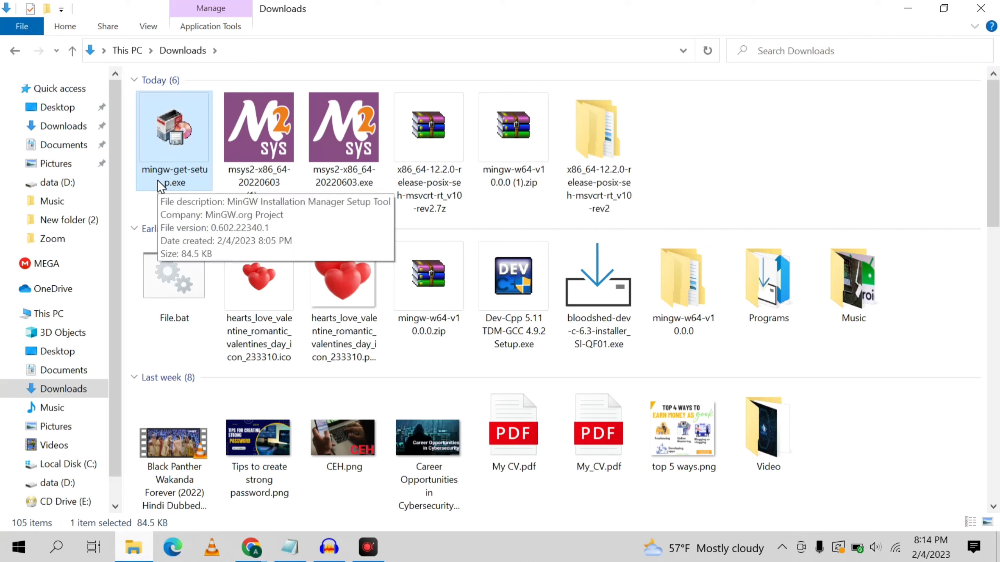
pyautogui.click(265, 178)
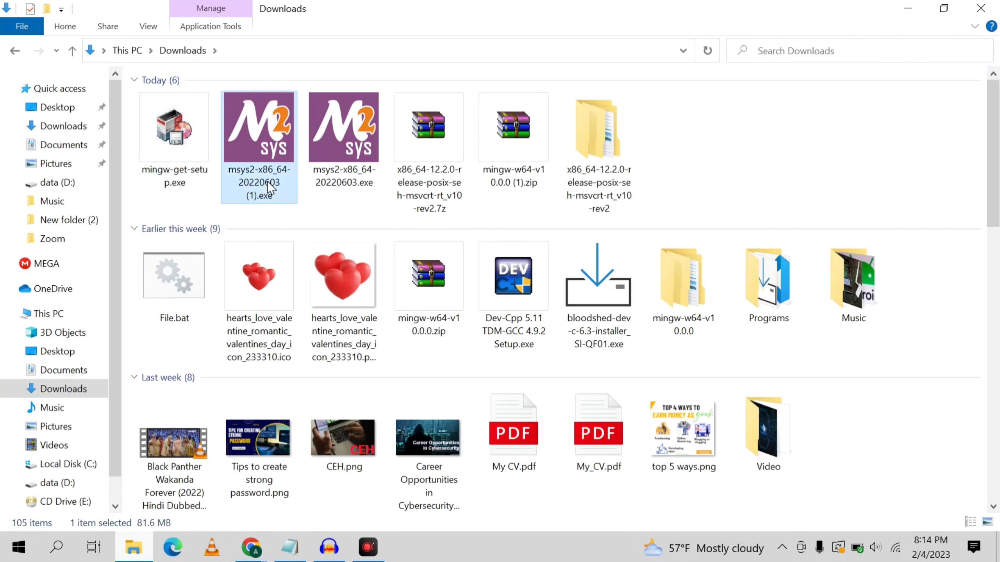
pyautogui.click(506, 165)
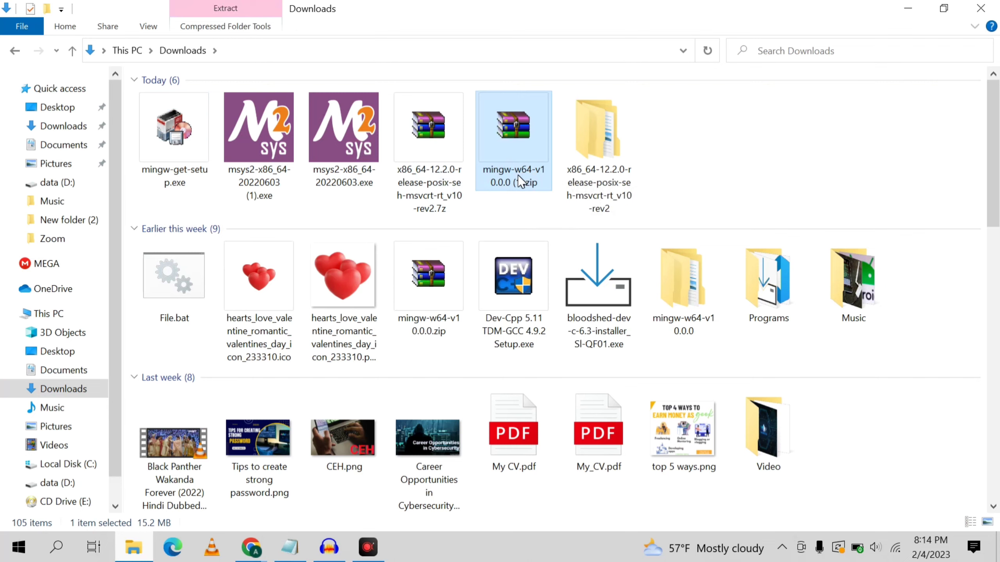
pyautogui.doubleClick(582, 173)
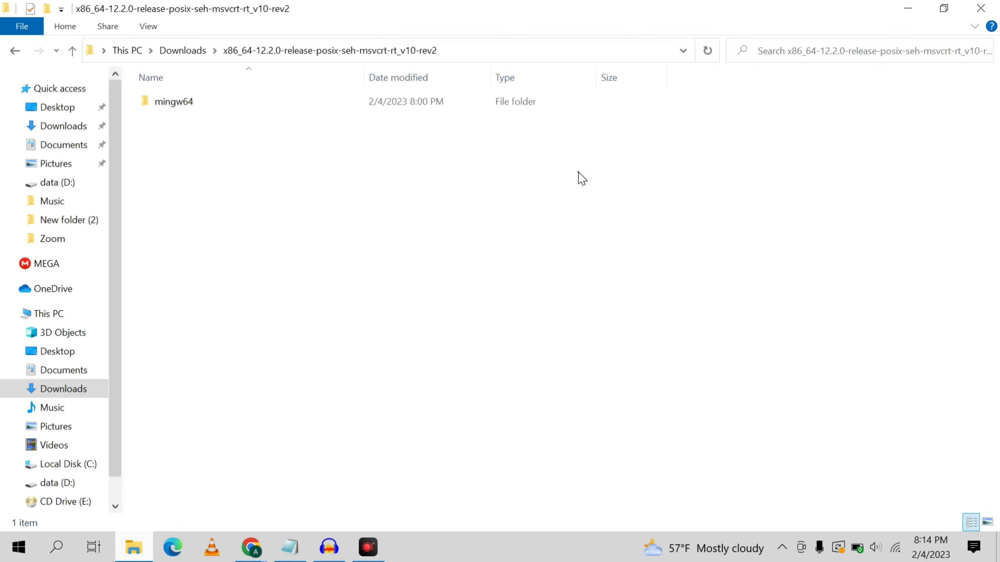
pyautogui.doubleClick(299, 105)
pyautogui.click(298, 103)
pyautogui.click(298, 100)
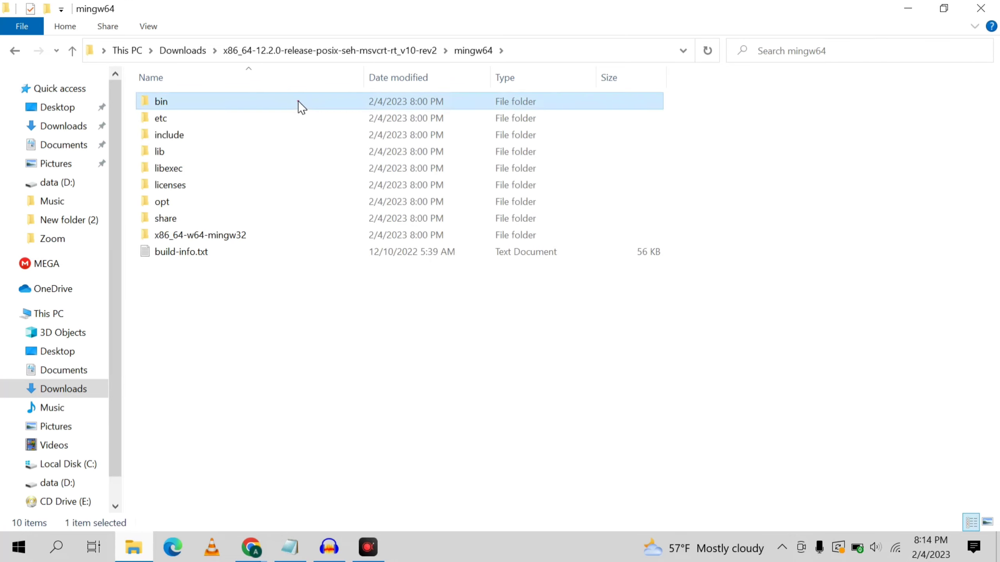
pyautogui.click(299, 101)
pyautogui.hotkey('alt', 'Left')
pyautogui.hotkey('alt', 'Left')
# Run mingw-get-setup.exe, install the MinGW Installation Manager into C:\MinGW with the default preferences and launch it.
pyautogui.press('Left')
pyautogui.press('Left')
pyautogui.press('Left')
pyautogui.press('Left')
pyautogui.press('Left')
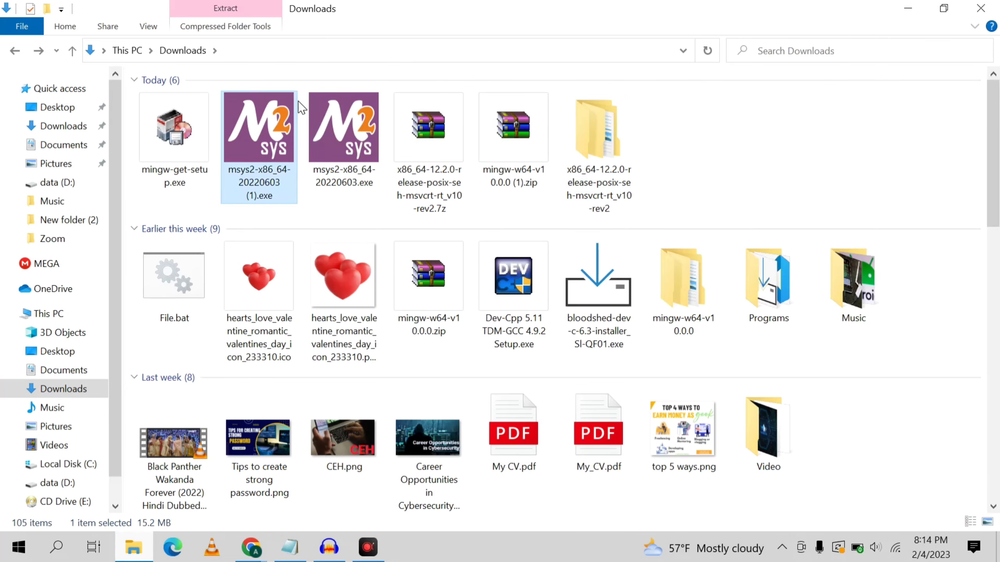
pyautogui.press('Return')
pyautogui.press('Return')
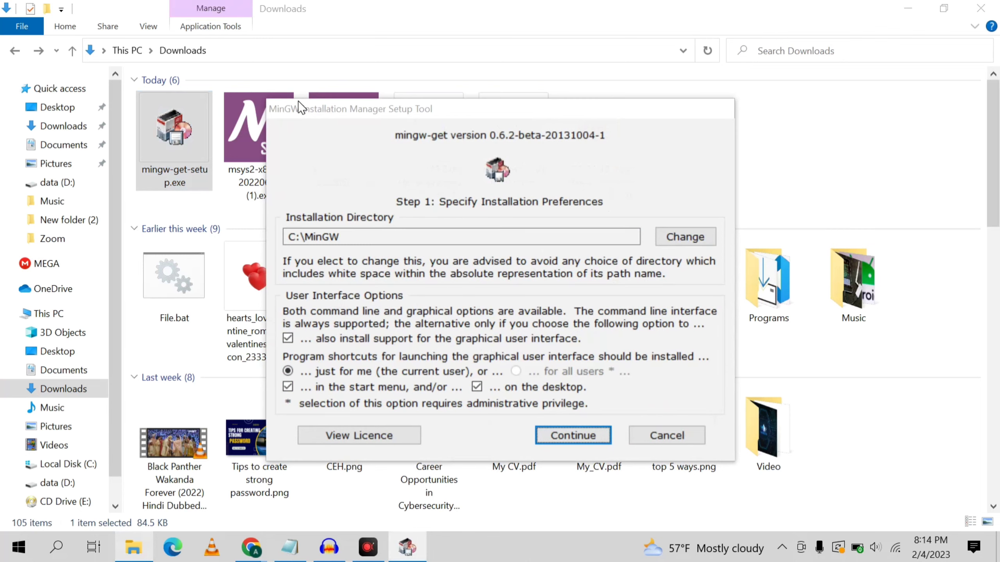
pyautogui.press('Return')
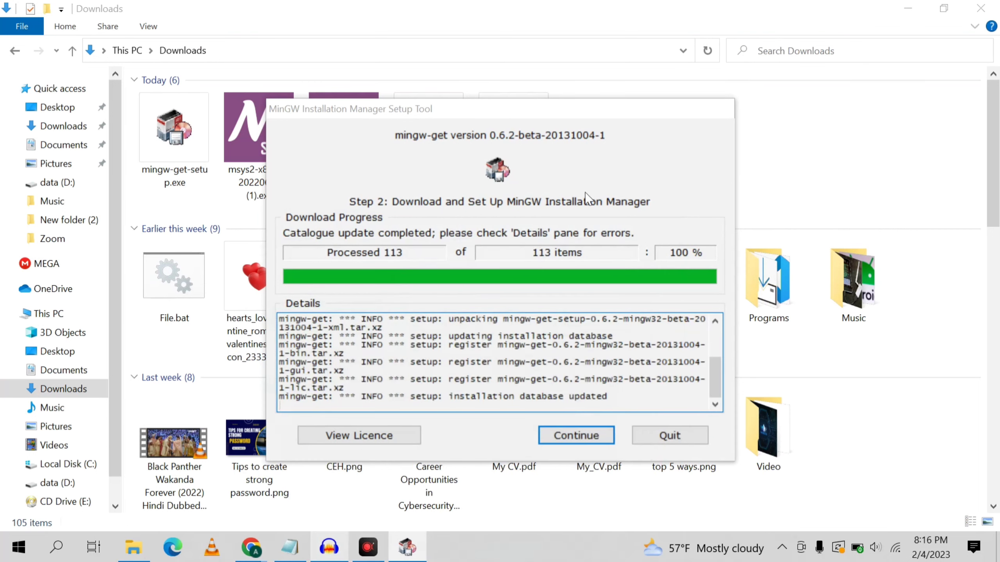
pyautogui.click(576, 435)
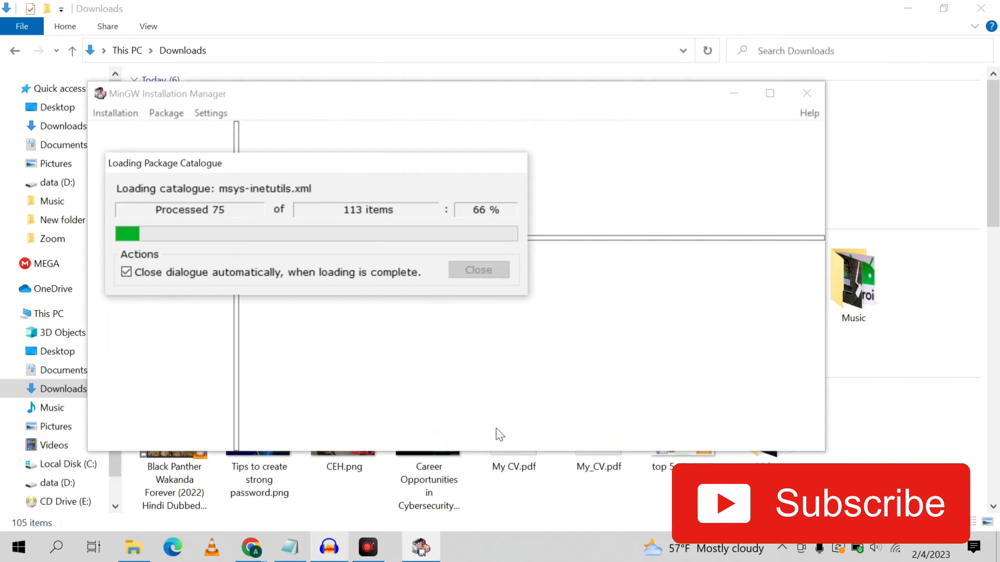
# Try to mark the mingw-developer-toolkit package for installation in the Basic Setup list.
pyautogui.scroll(-1, 313, 205)
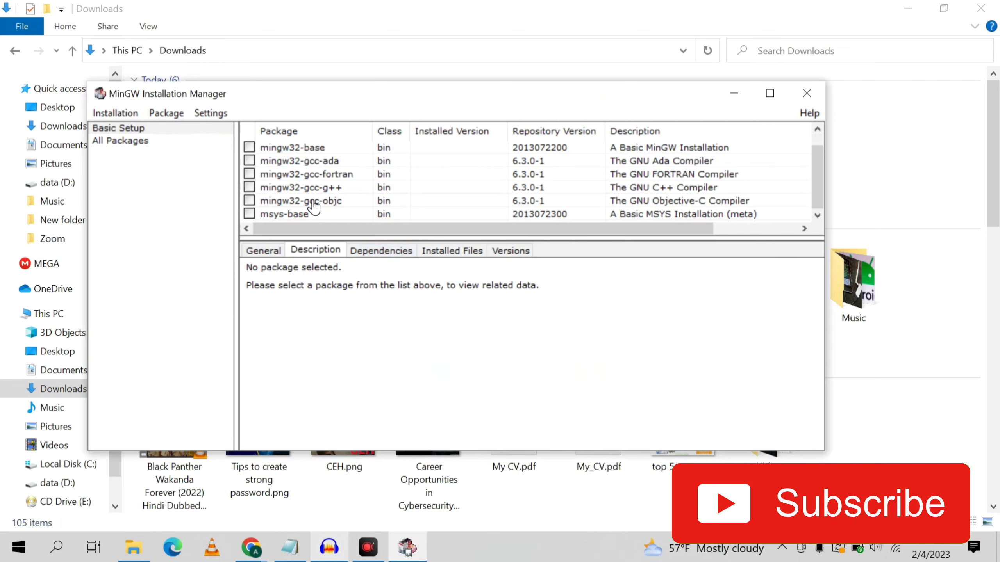
pyautogui.scroll(1, 314, 205)
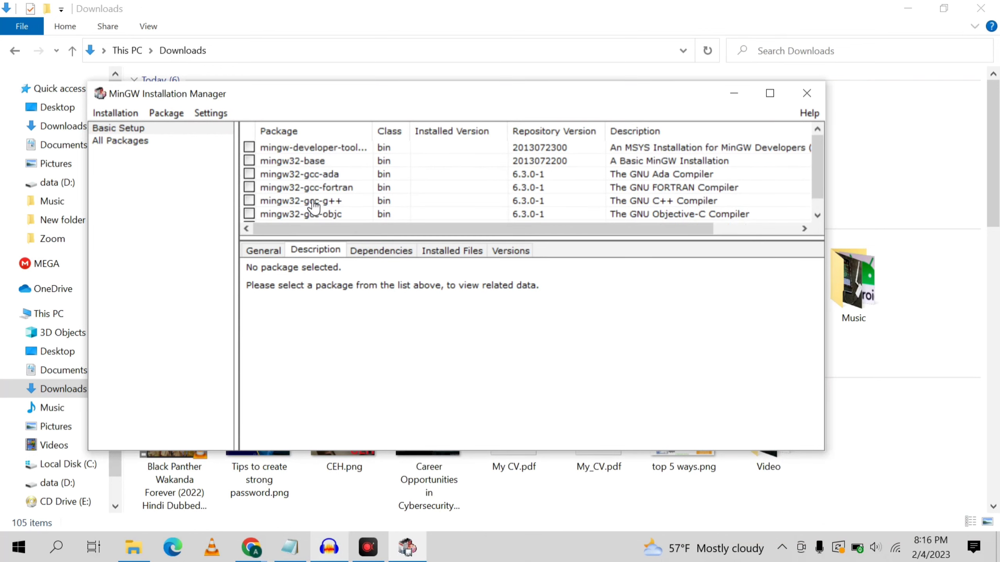
pyautogui.click(248, 147)
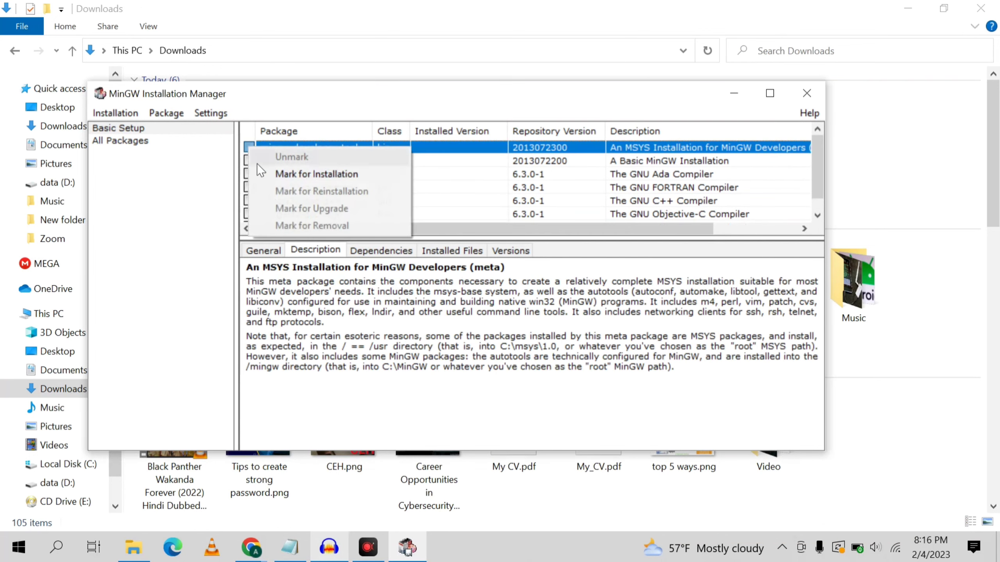
pyautogui.click(258, 173)
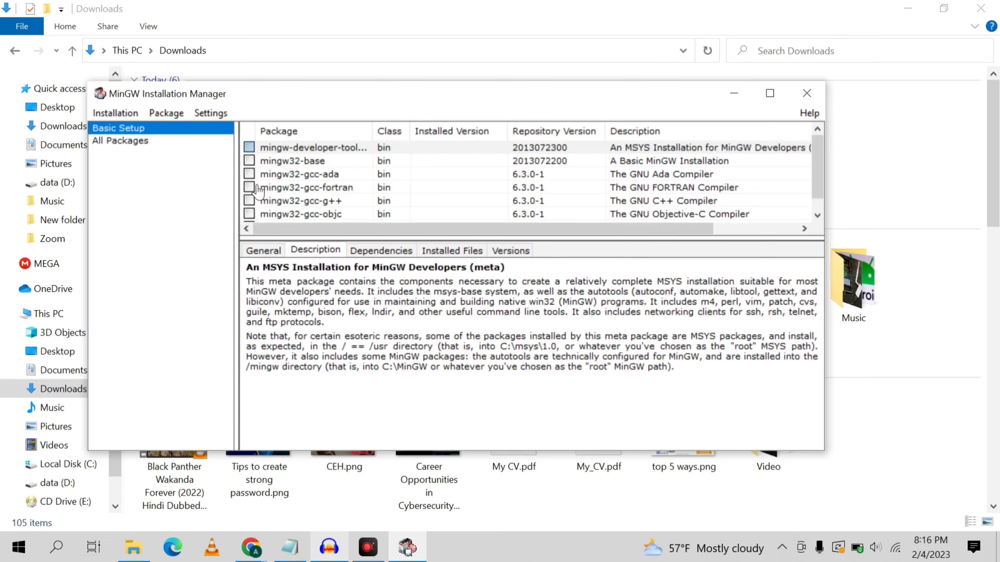
# Mark the msys-base and mingw32-gcc-objc packages for installation.
pyautogui.scroll(-1, 251, 218)
pyautogui.click(249, 214)
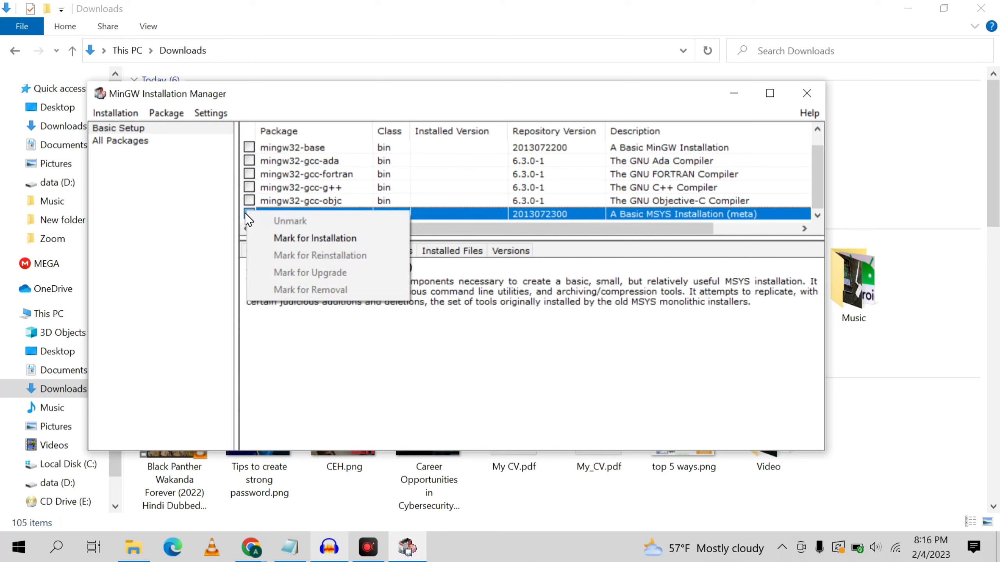
pyautogui.click(252, 213)
pyautogui.click(276, 240)
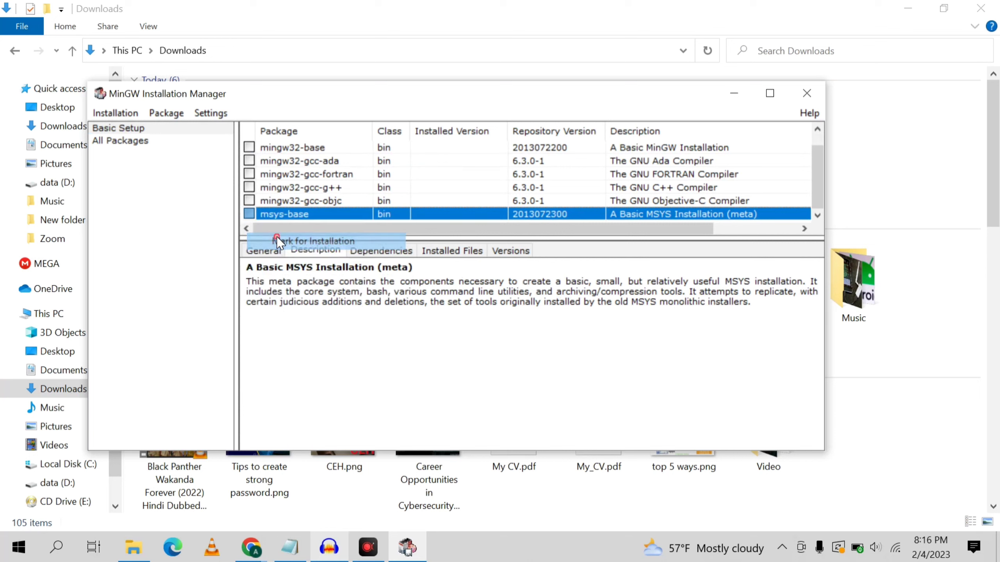
pyautogui.click(252, 200)
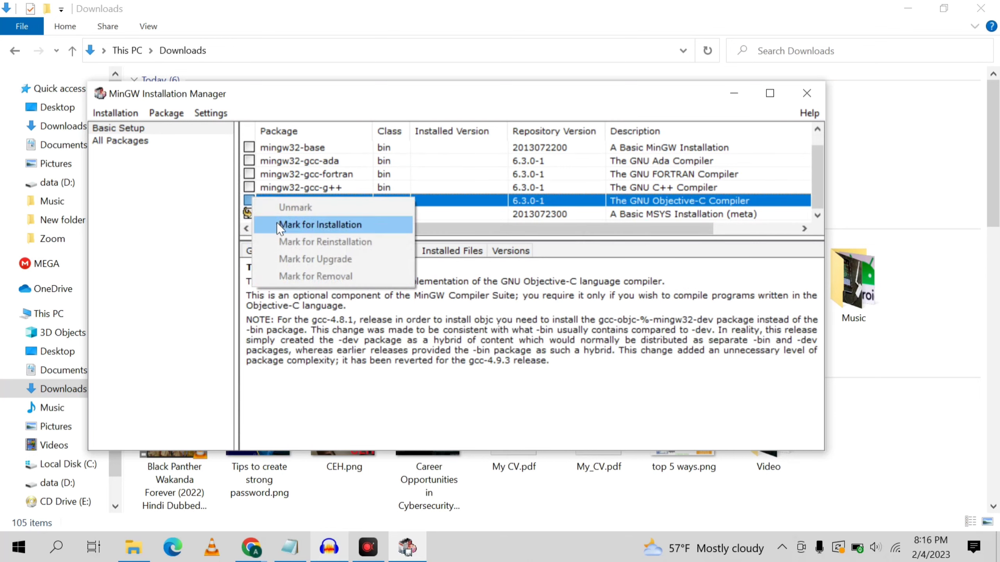
pyautogui.click(277, 223)
# Mark the mingw32-gcc-g++, mingw32-gcc-fortran, mingw32-gcc-ada and mingw32-base packages for installation.
pyautogui.click(254, 186)
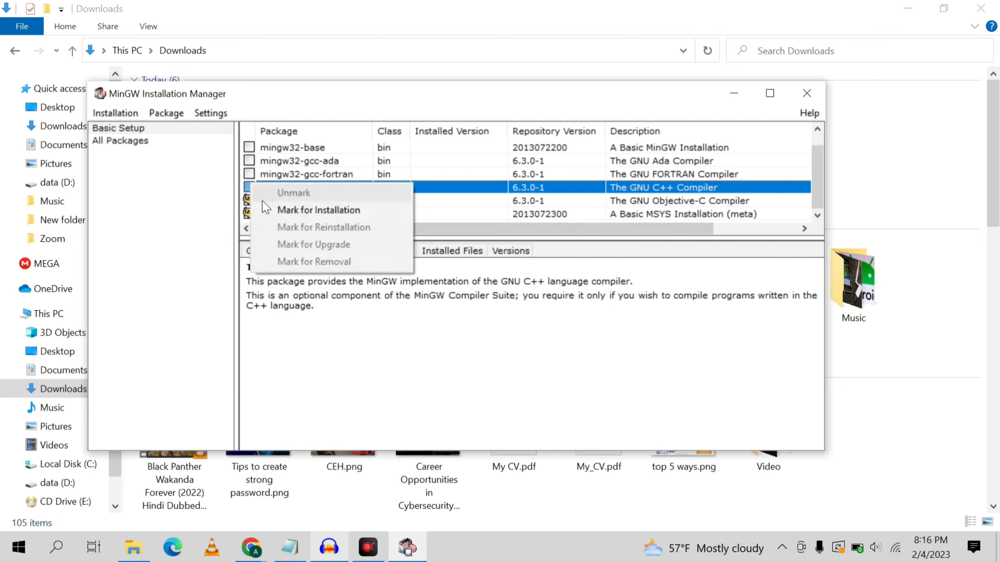
pyautogui.click(262, 207)
pyautogui.click(250, 174)
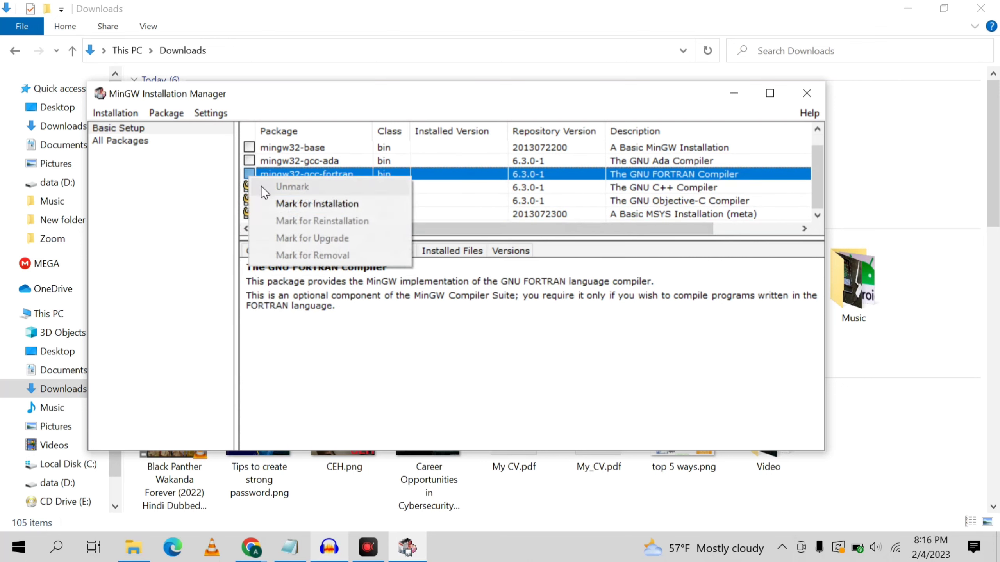
pyautogui.click(277, 203)
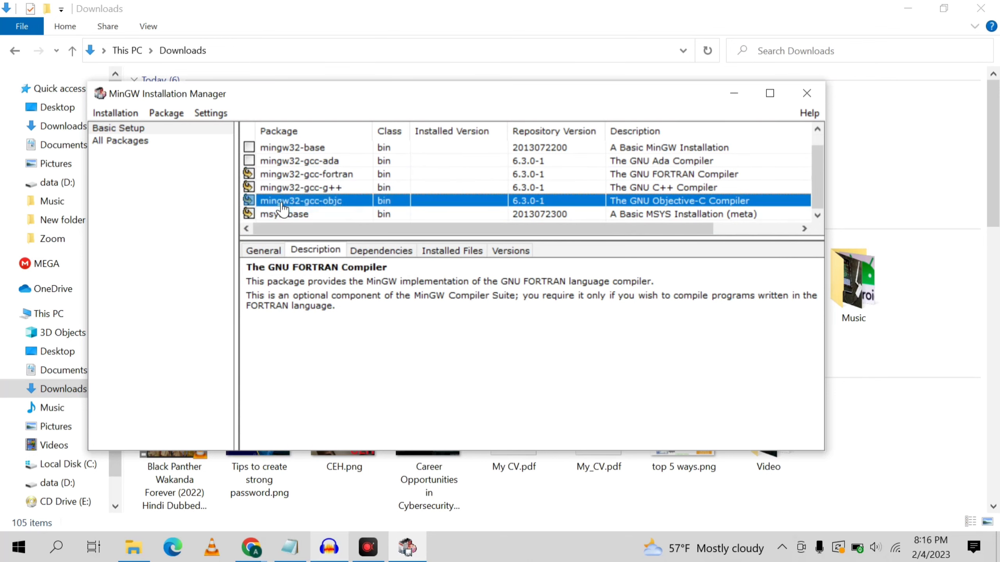
pyautogui.click(252, 162)
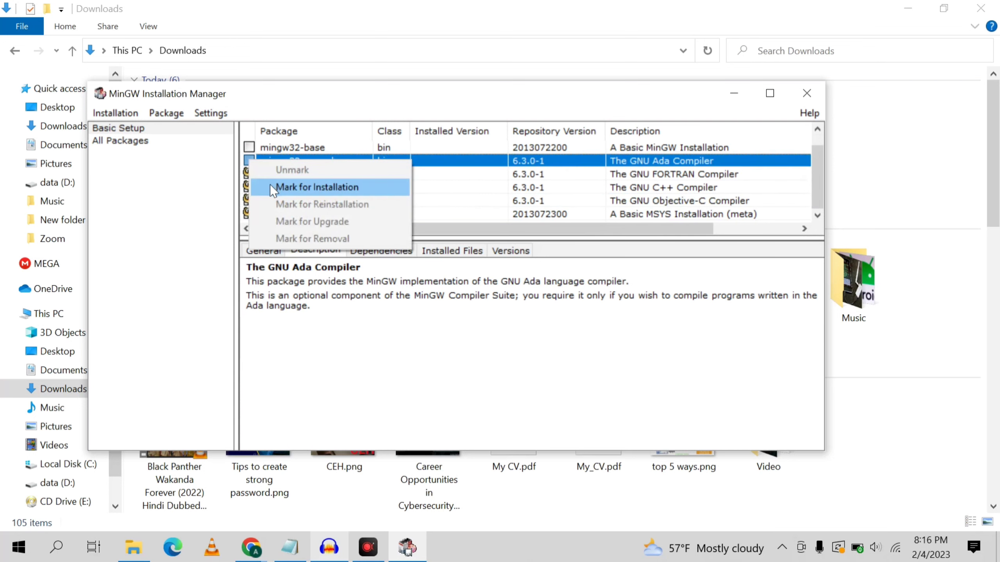
pyautogui.click(271, 185)
pyautogui.click(249, 147)
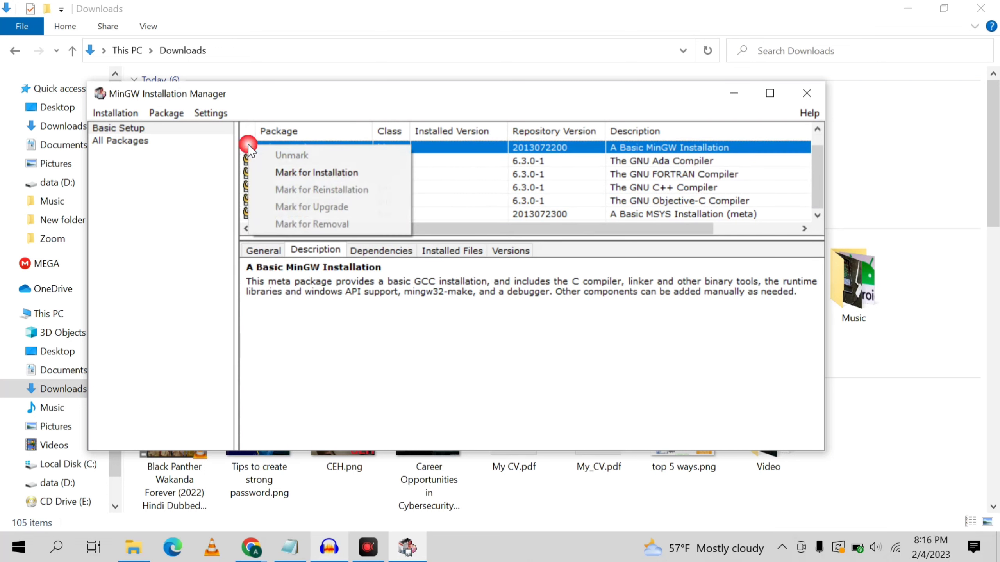
pyautogui.click(317, 170)
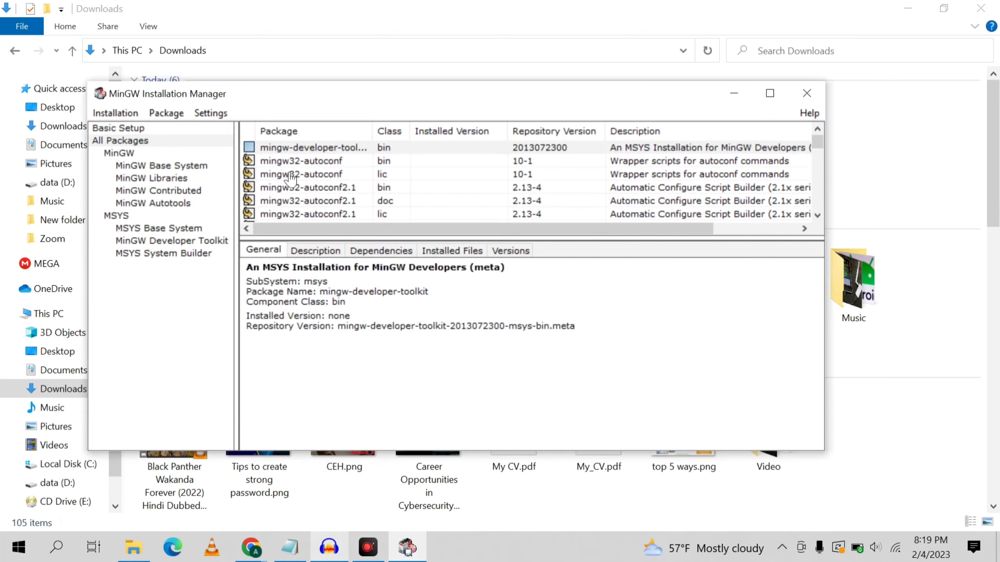
# Mark the mingw-developer-toolkit package for installation in the All Packages list.
pyautogui.click(255, 151)
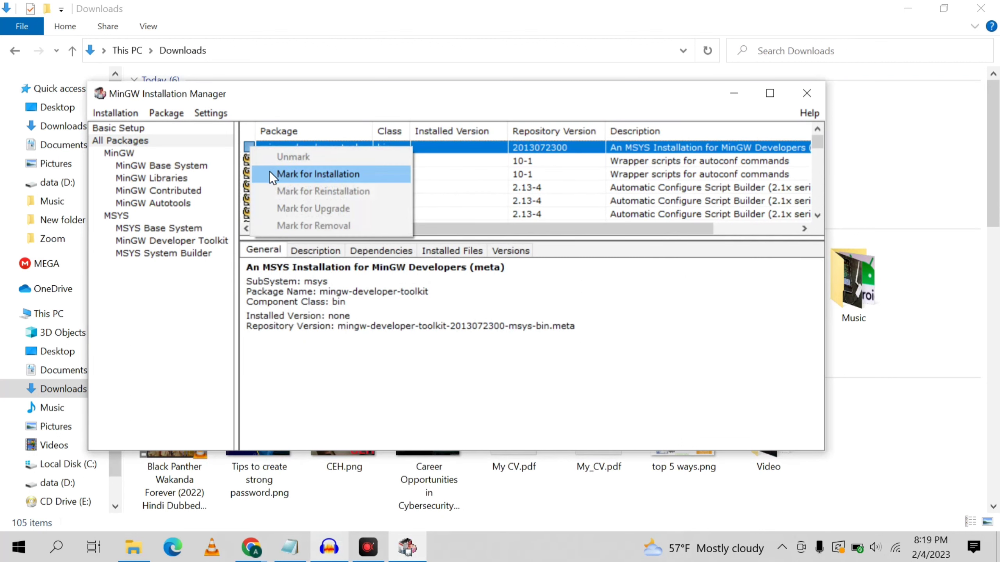
pyautogui.click(269, 172)
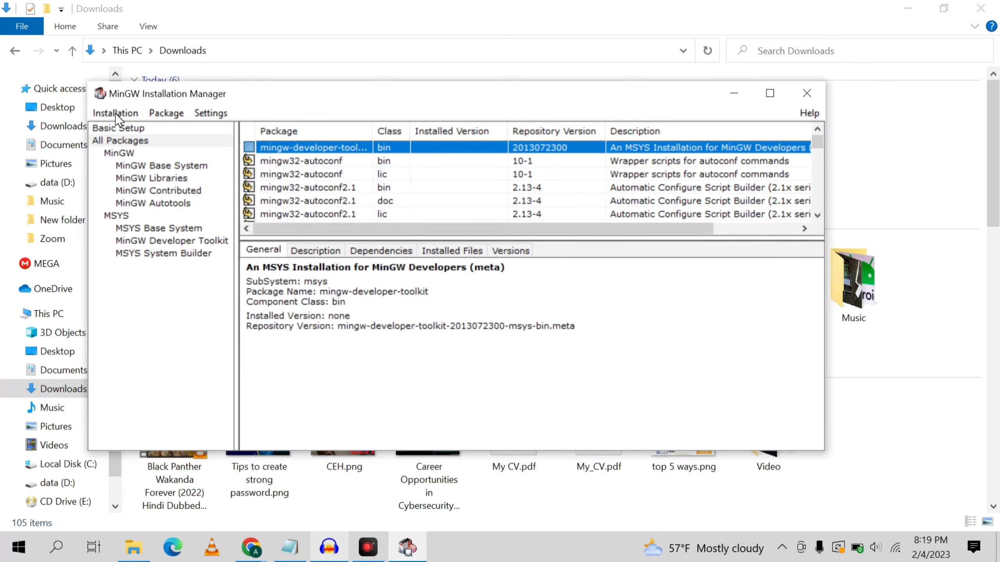
pyautogui.click(165, 113)
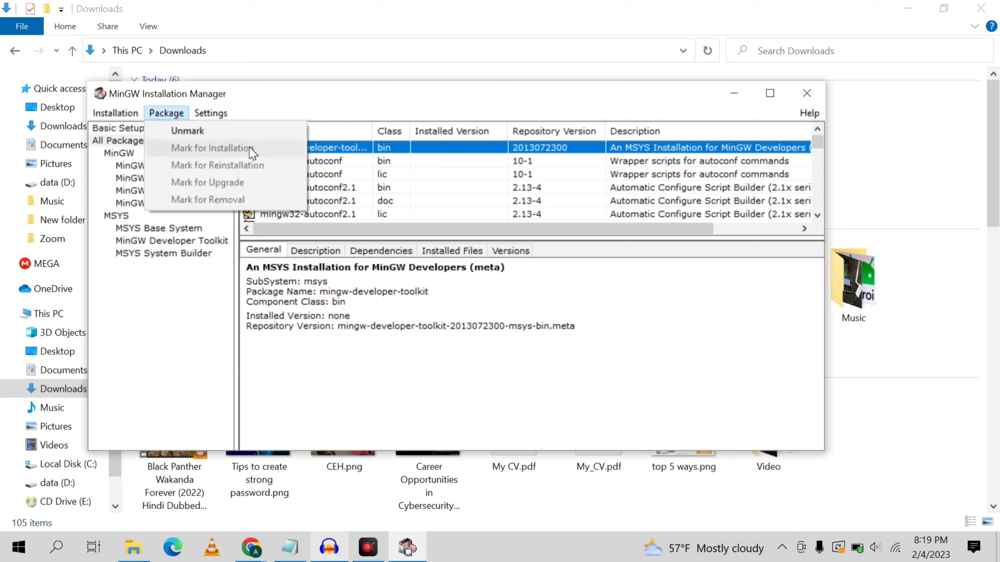
pyautogui.click(248, 147)
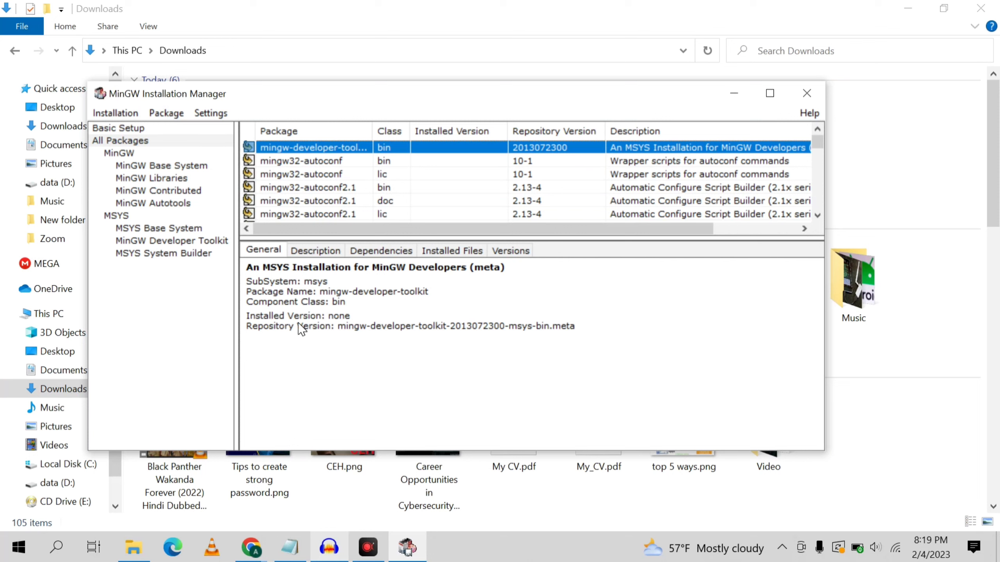
# Apply the pending changes to install all marked MinGW packages.
pyautogui.click(115, 113)
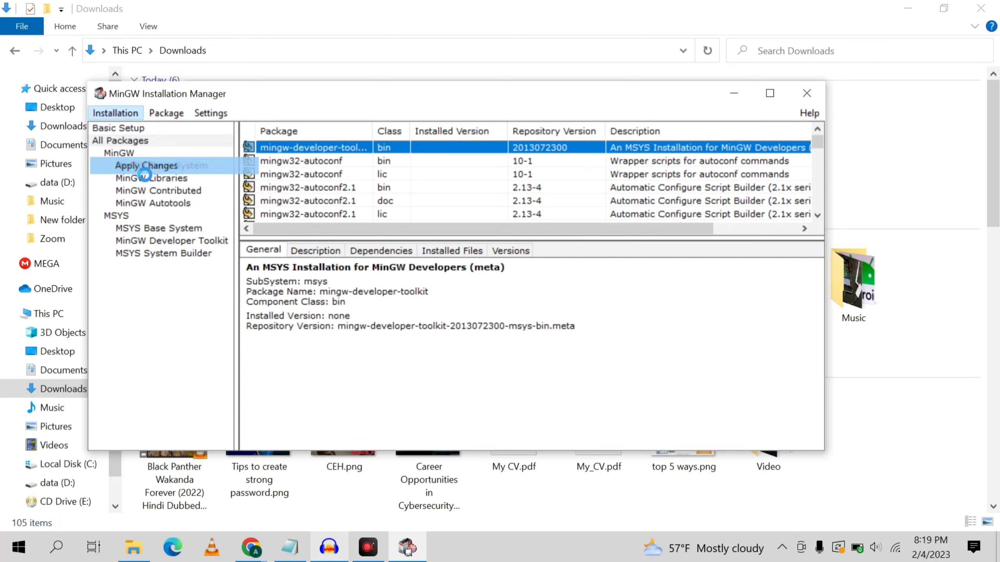
pyautogui.click(133, 162)
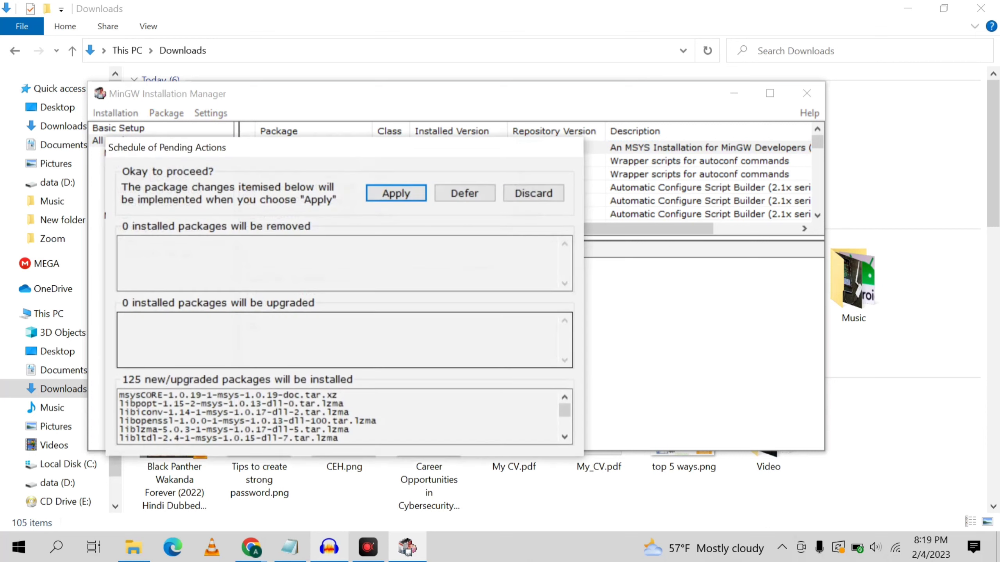
pyautogui.click(395, 192)
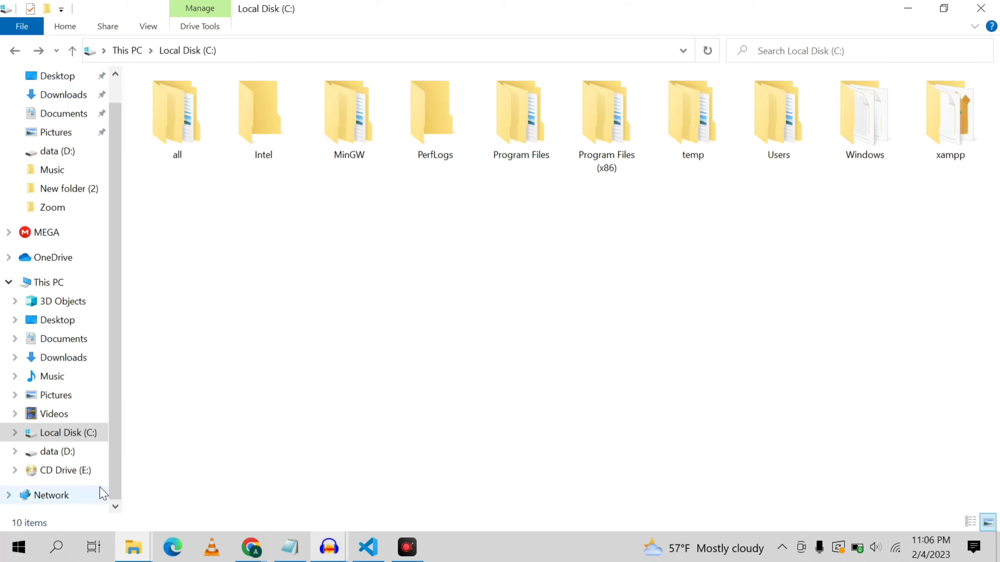
# Find the system environment variables settings through Windows search and open the Environment Variables dialog from System Properties.
pyautogui.click(19, 548)
pyautogui.write('edir')
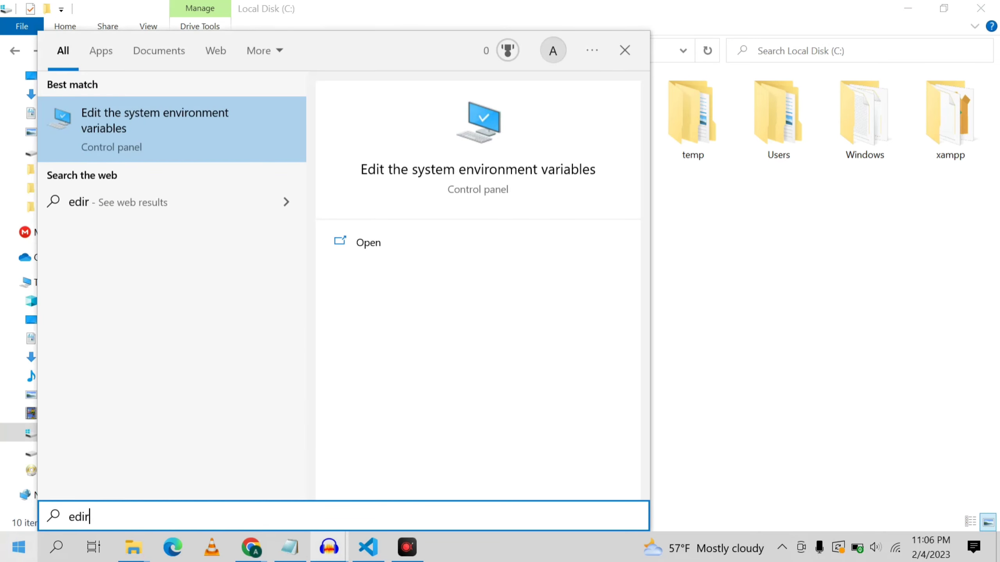
pyautogui.press('Return')
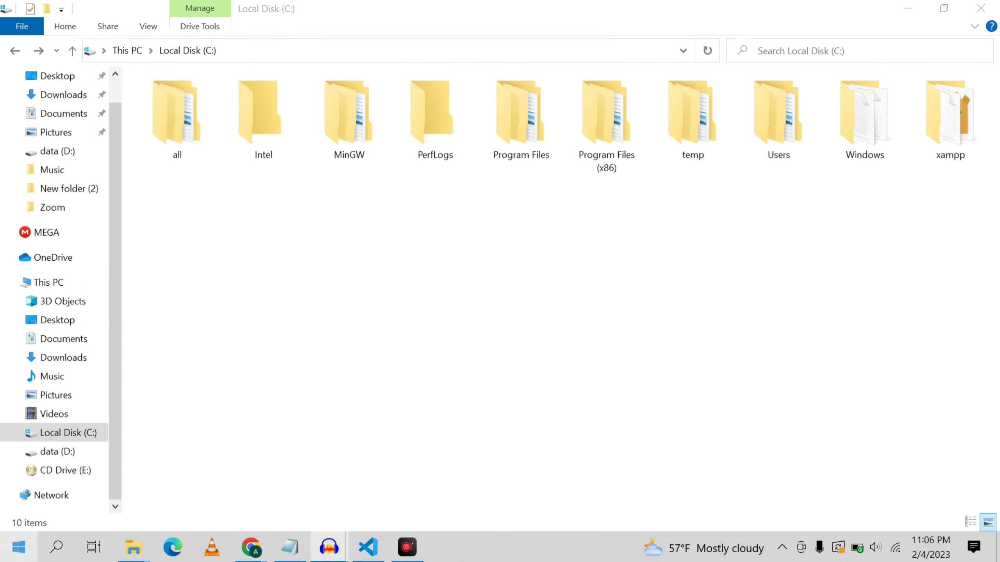
pyautogui.press('super')
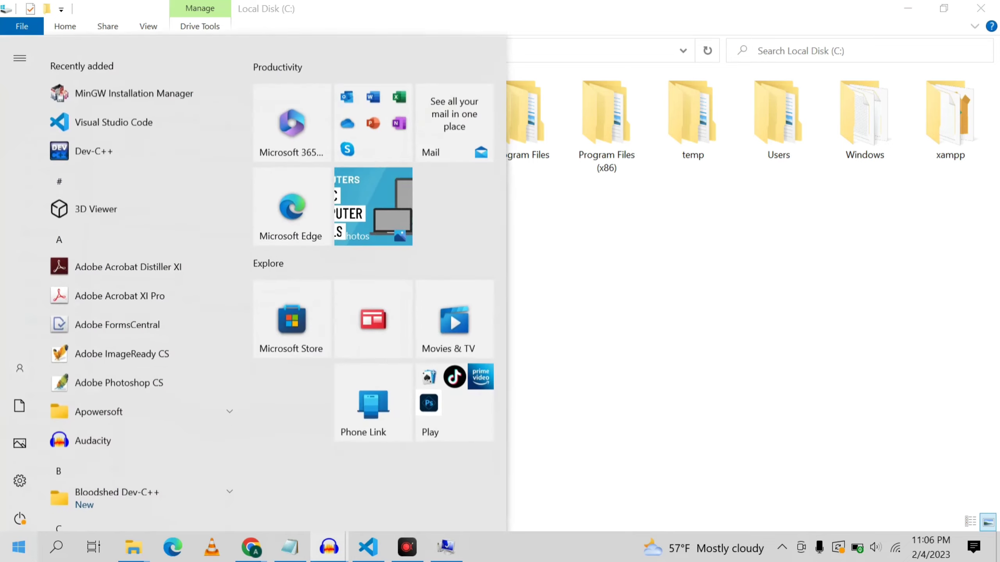
pyautogui.click(569, 374)
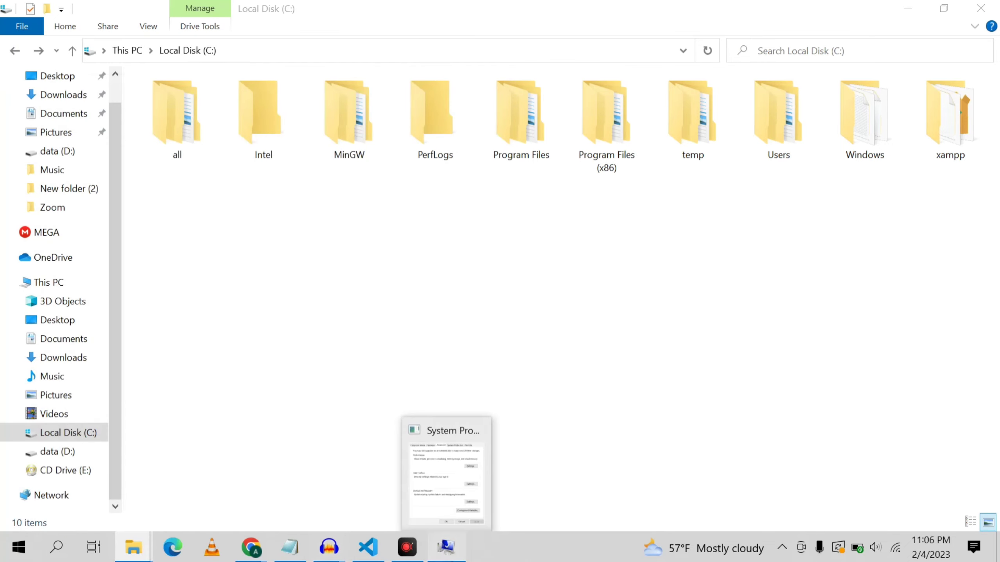
pyautogui.click(443, 491)
pyautogui.click(333, 388)
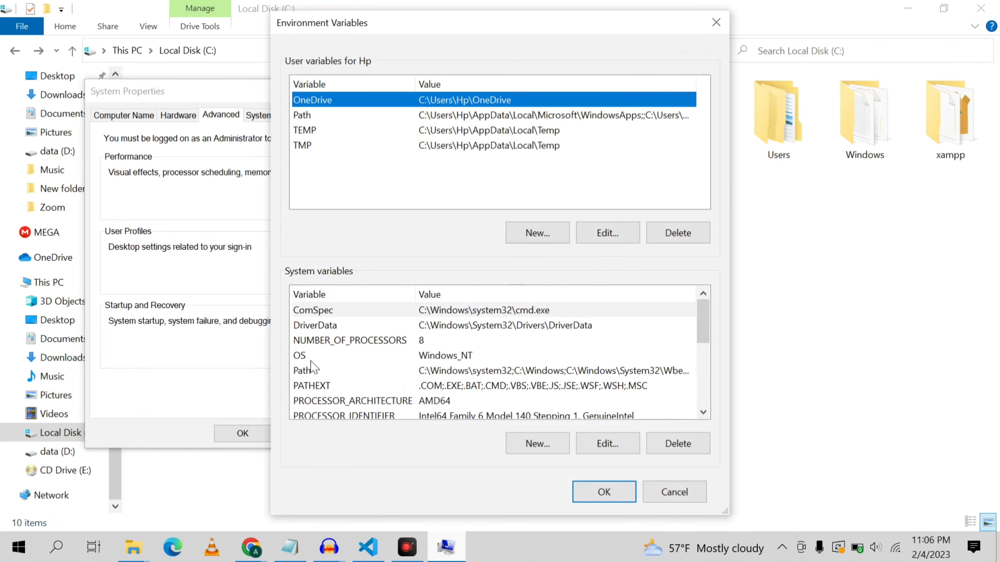
# Open the system Path variable for editing and add a new empty entry to its list.
pyautogui.click(304, 376)
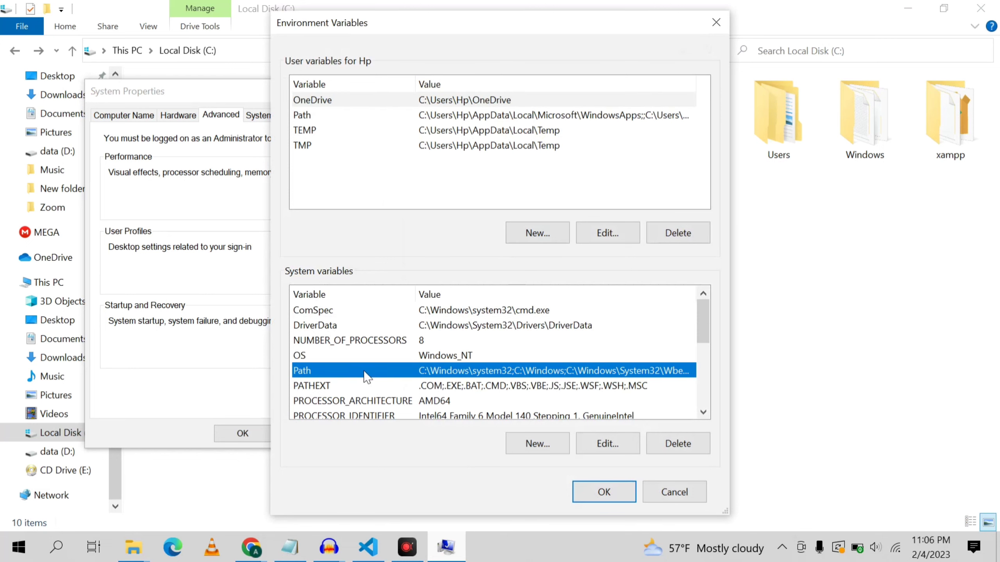
pyautogui.click(610, 450)
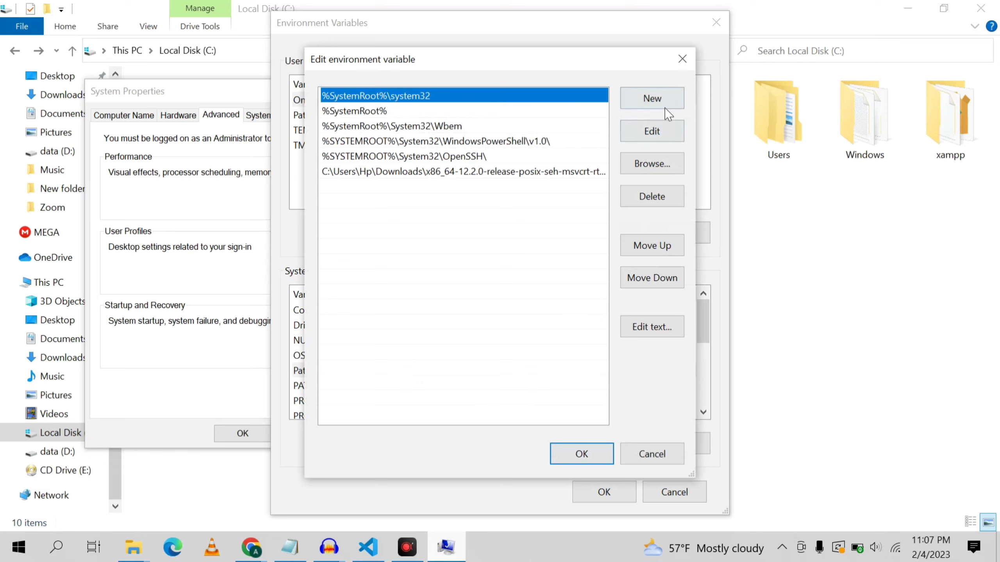
pyautogui.click(518, 172)
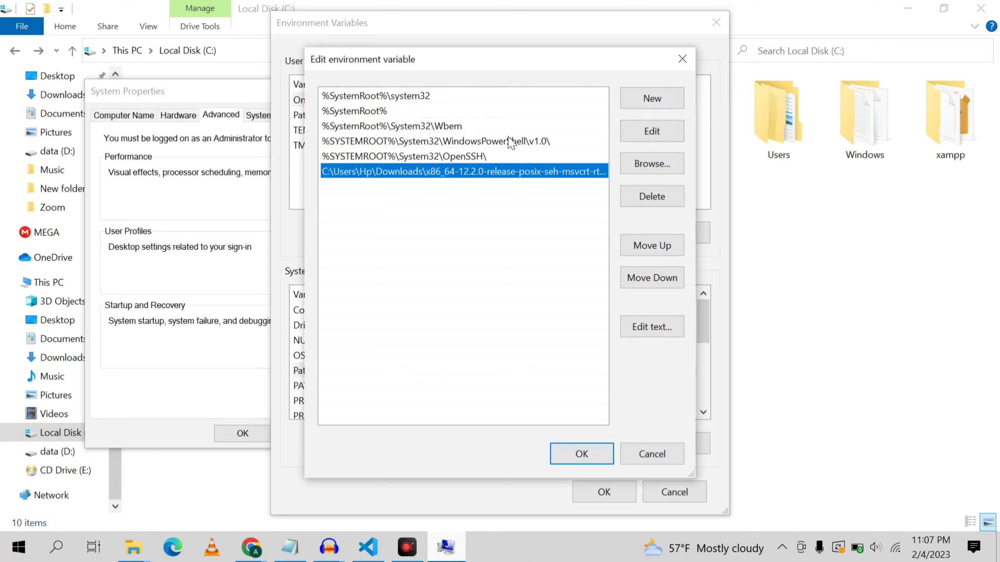
pyautogui.click(498, 147)
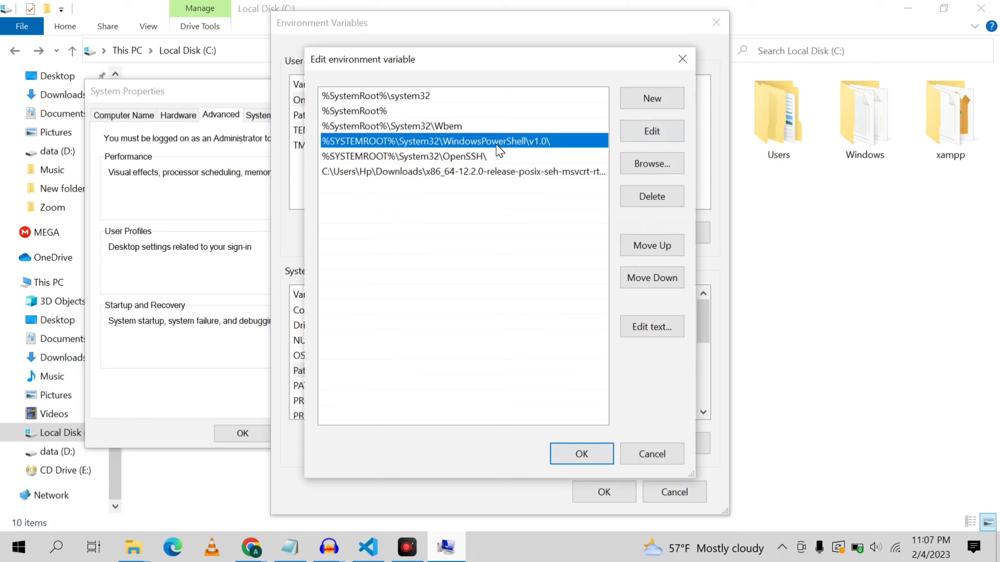
pyautogui.click(532, 222)
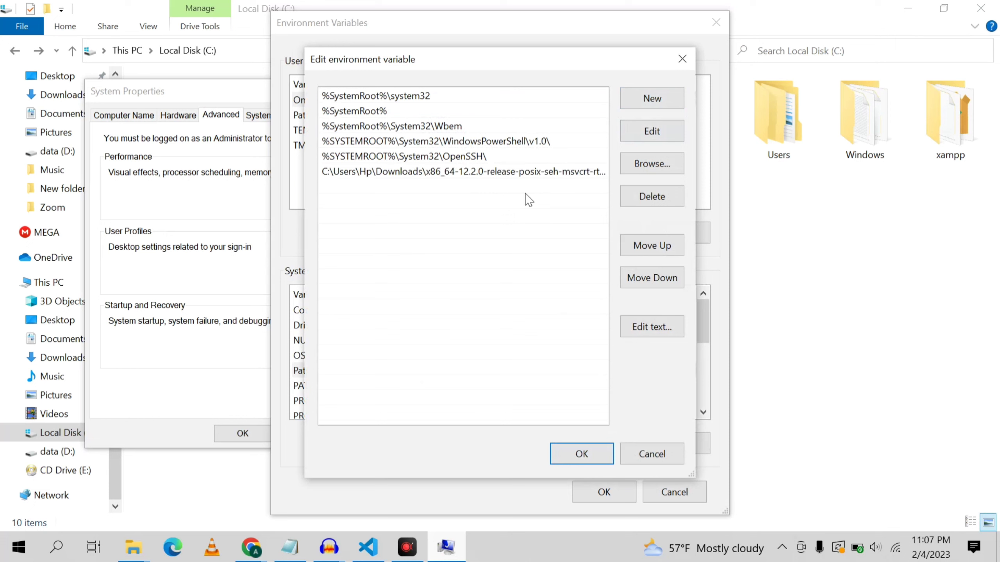
pyautogui.click(646, 95)
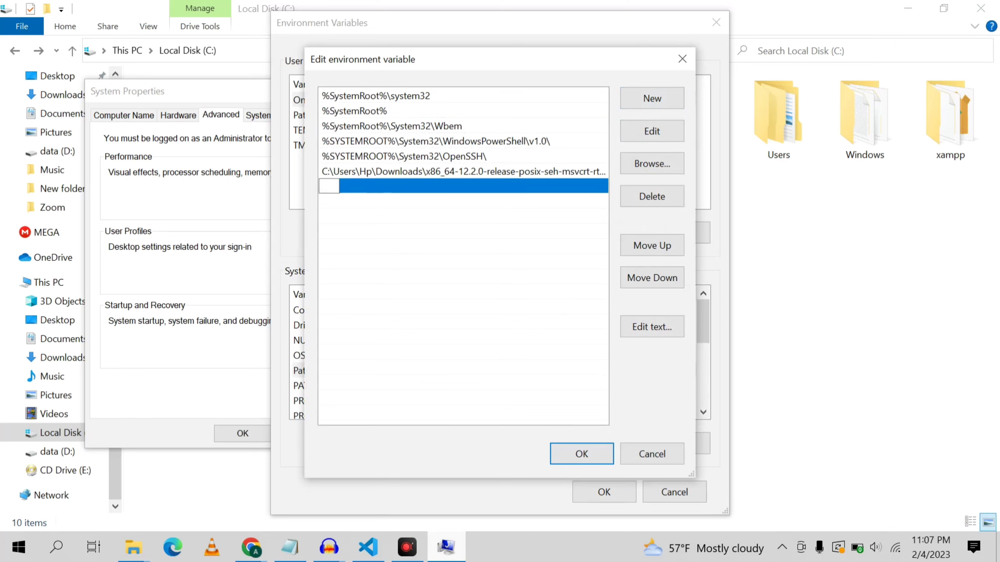
# Switch to File Explorer and open the MinGW folder on Local Disk (C:) through This PC.
pyautogui.click(803, 266)
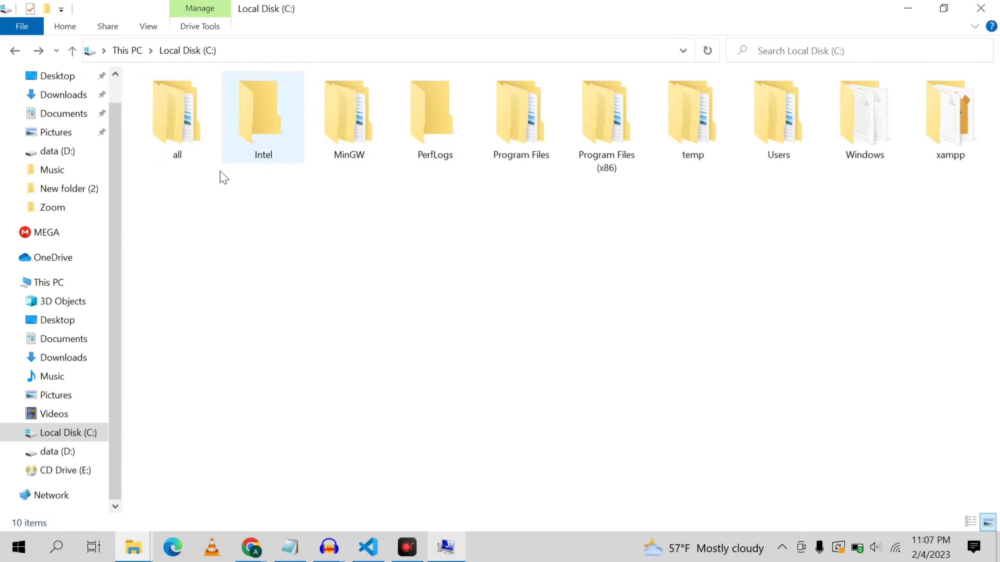
pyautogui.click(64, 281)
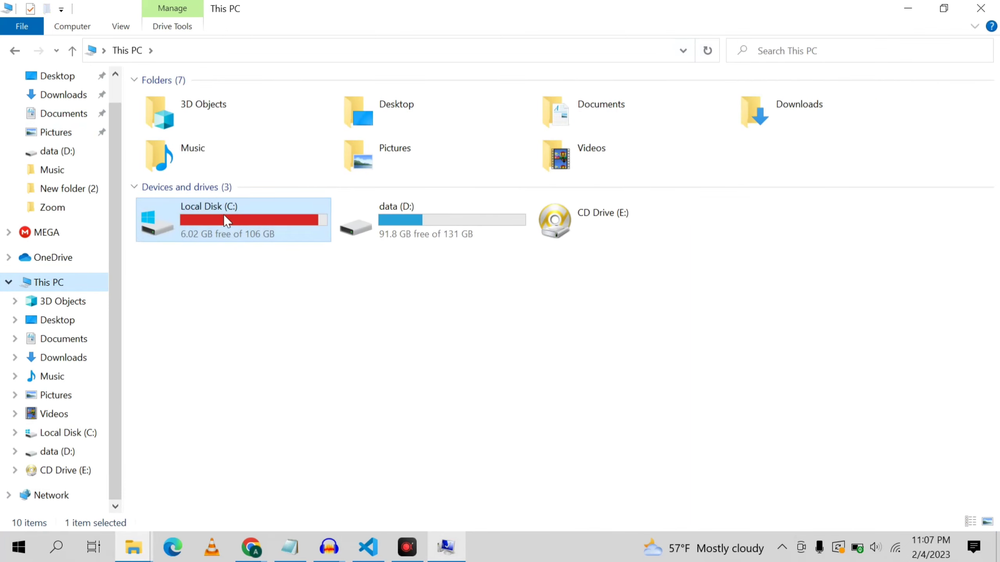
pyautogui.doubleClick(225, 216)
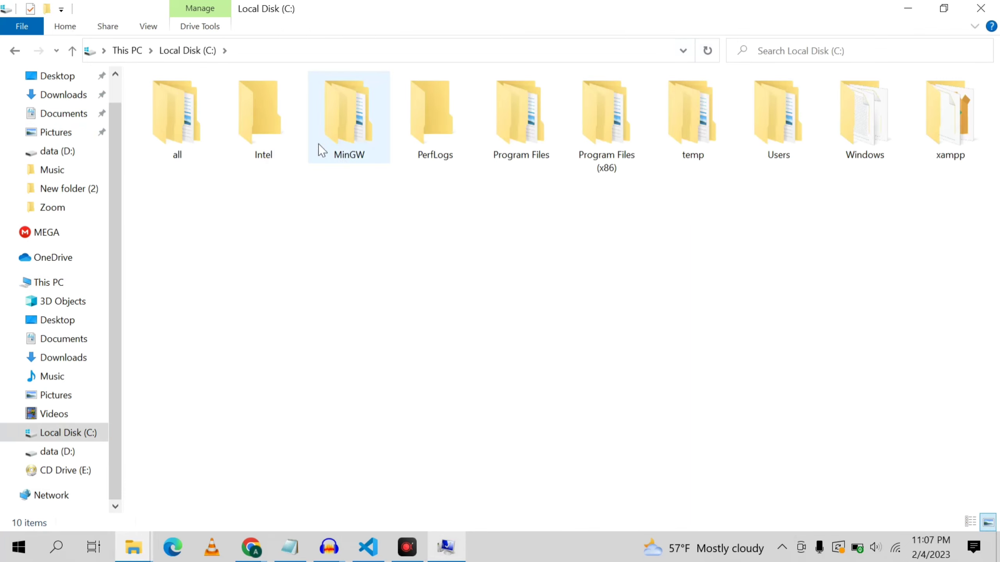
pyautogui.click(343, 156)
pyautogui.doubleClick(339, 154)
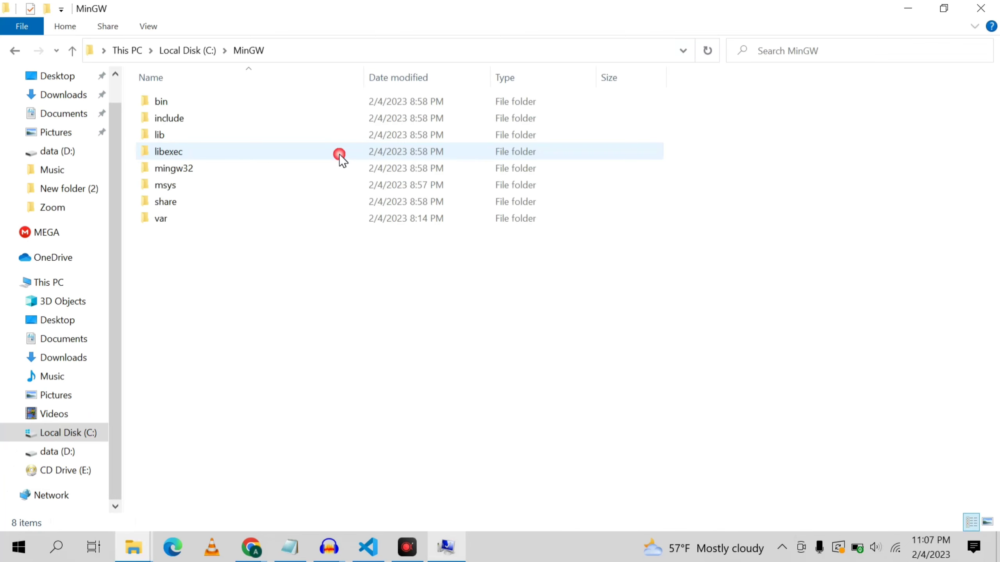
# Open the bin folder inside the MinGW folder and copy its full folder path.
pyautogui.doubleClick(263, 109)
pyautogui.click(381, 52)
pyautogui.hotkey('ctrl', 'c')
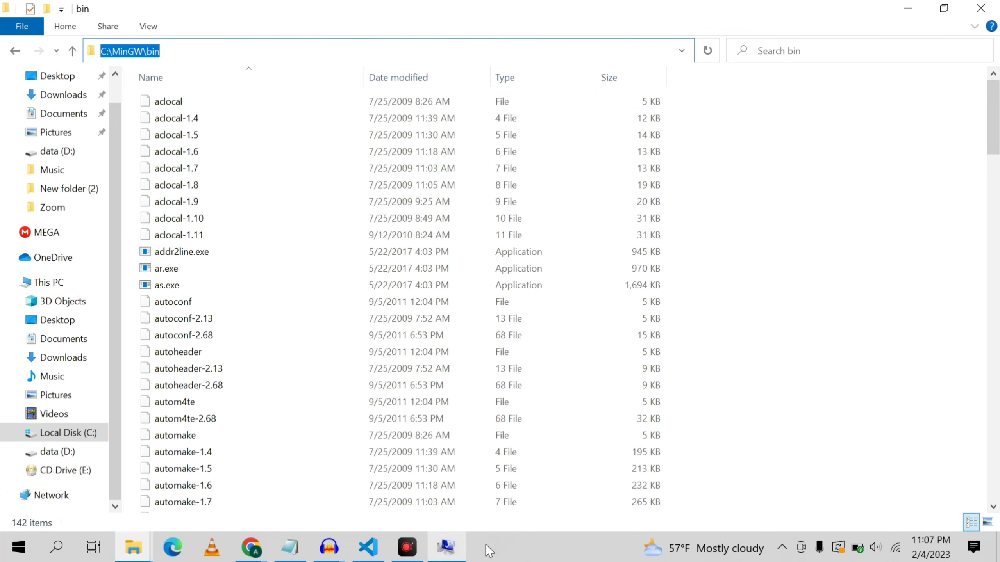
# Switch back to the environment variable editor, add C:\MinGW\bin as a new system Path entry, and accept all open system dialogs.
pyautogui.click(446, 547)
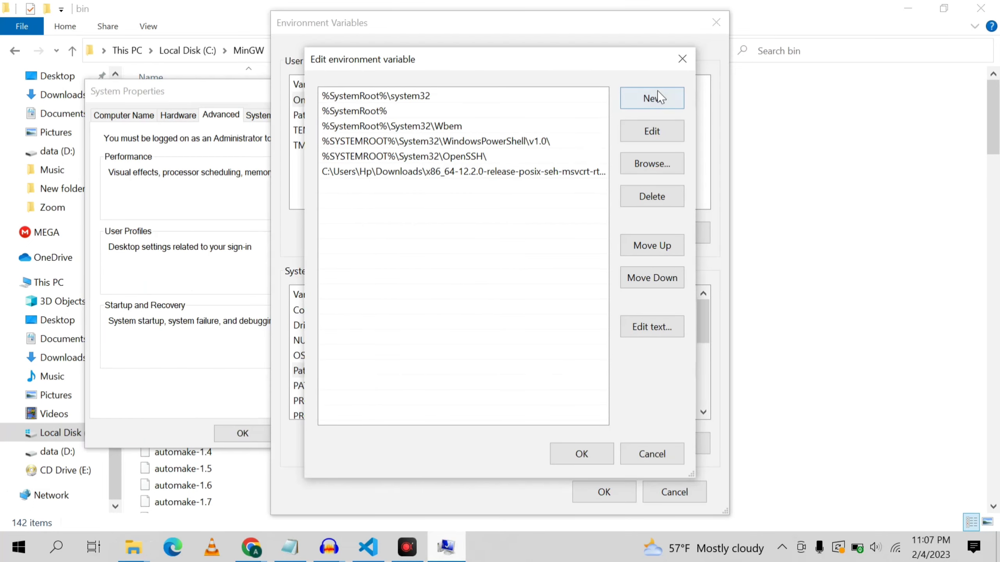
pyautogui.click(659, 93)
pyautogui.hotkey('ctrl', 'v')
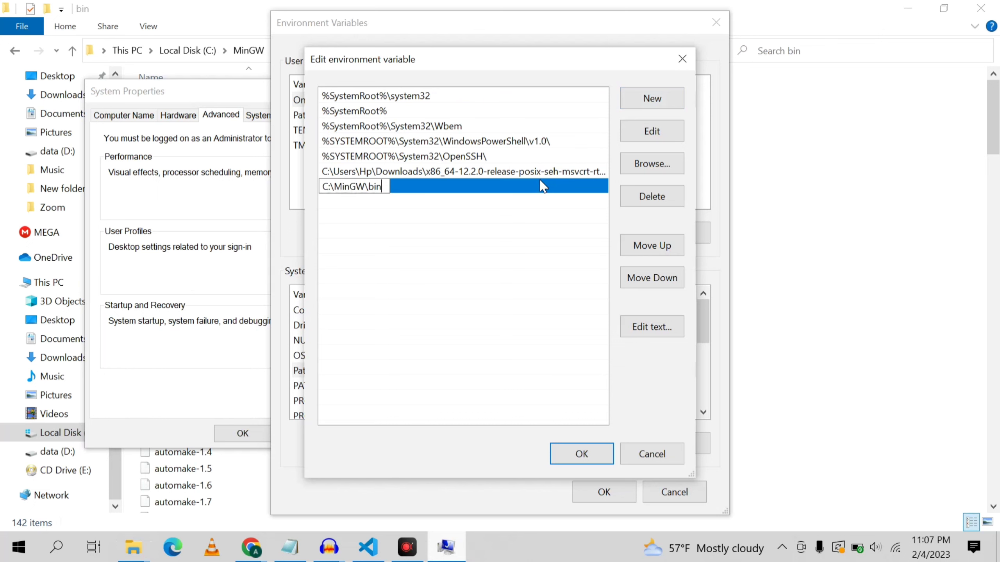
pyautogui.click(581, 458)
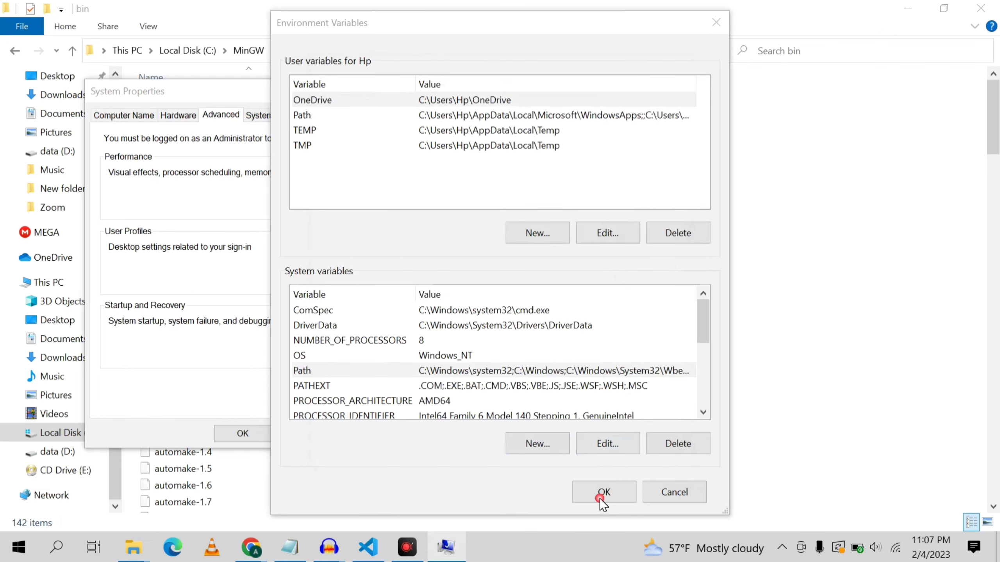
pyautogui.click(579, 493)
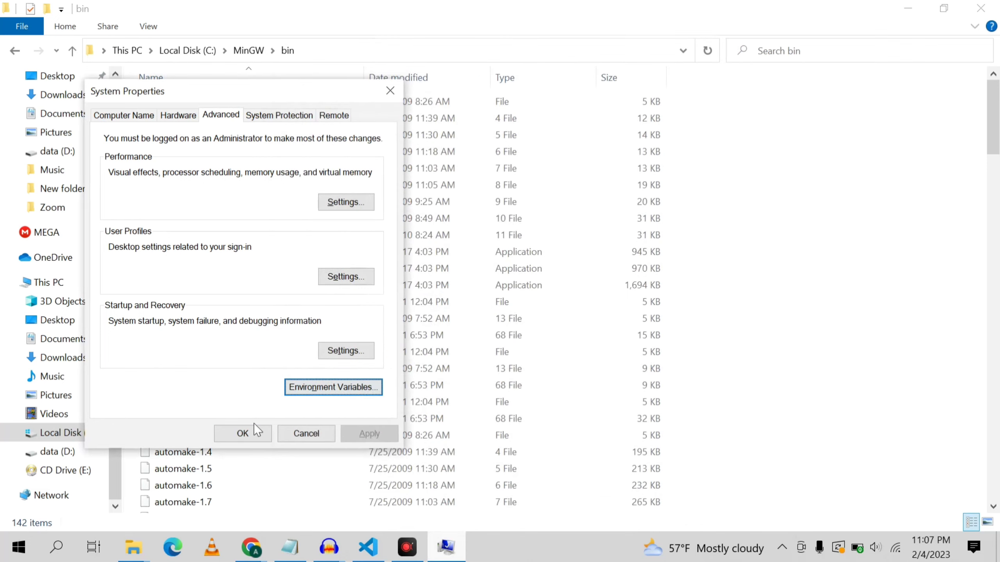
pyautogui.click(247, 431)
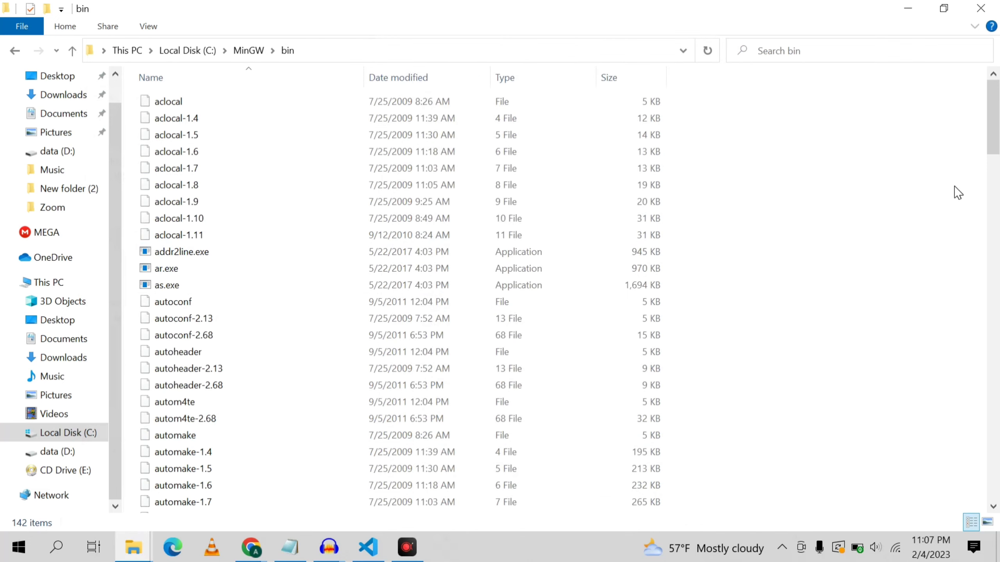
# Minimize both File Explorer windows and refresh the desktop.
pyautogui.click(908, 8)
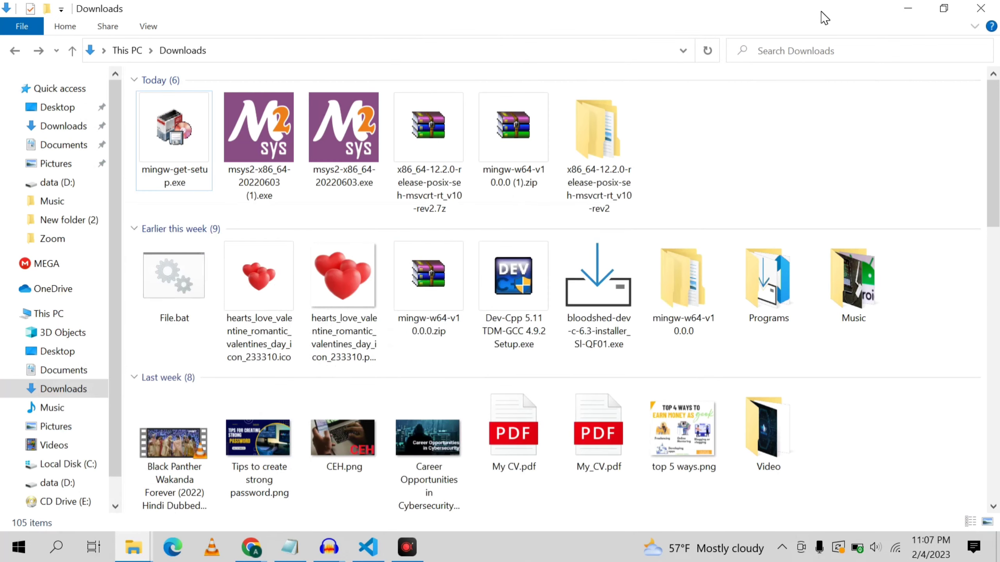
pyautogui.click(908, 8)
pyautogui.rightClick(730, 125)
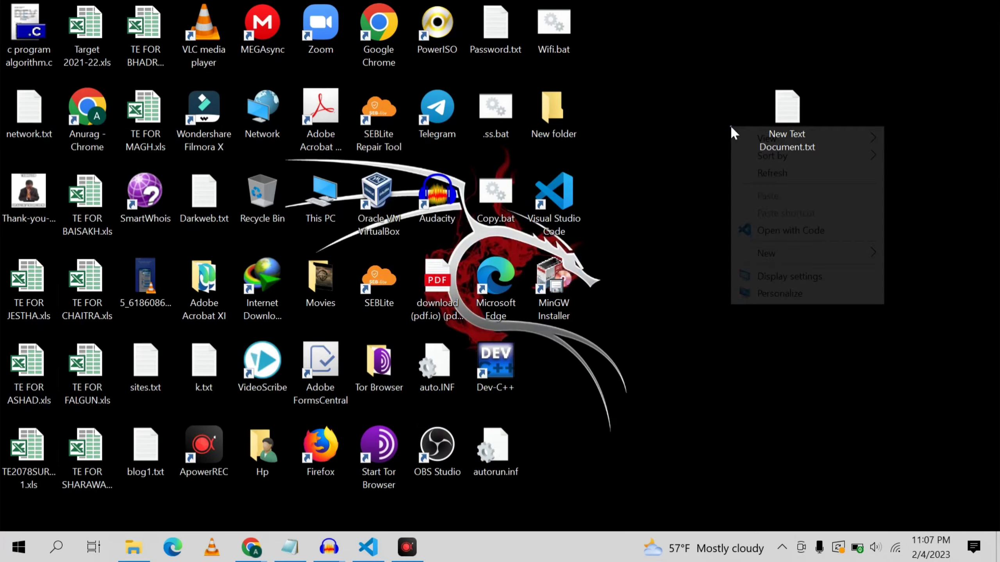
pyautogui.click(736, 175)
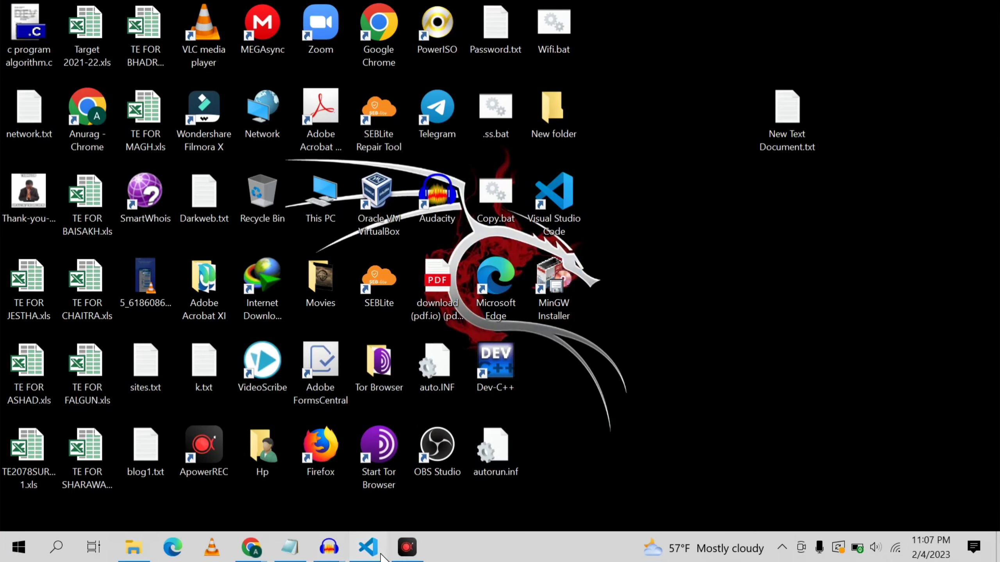
# Switch to Visual Studio Code and view the details of the installed C/C++ Extension Pack.
pyautogui.click(368, 547)
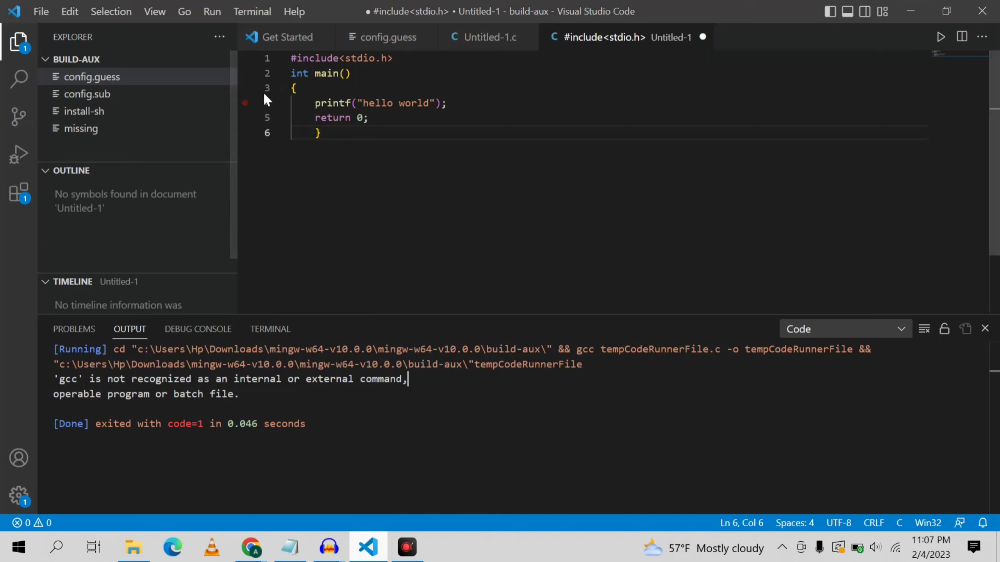
pyautogui.click(319, 133)
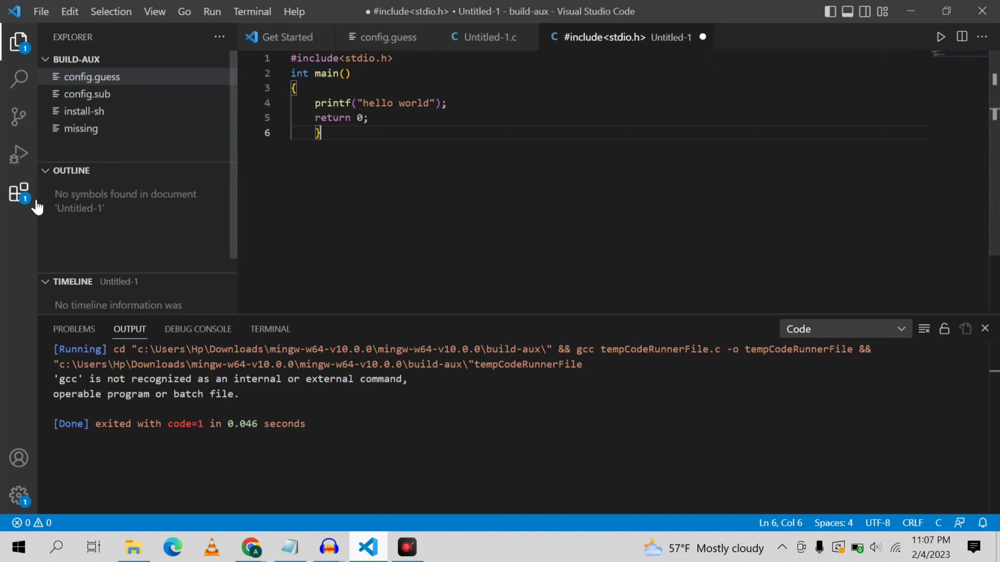
pyautogui.click(19, 193)
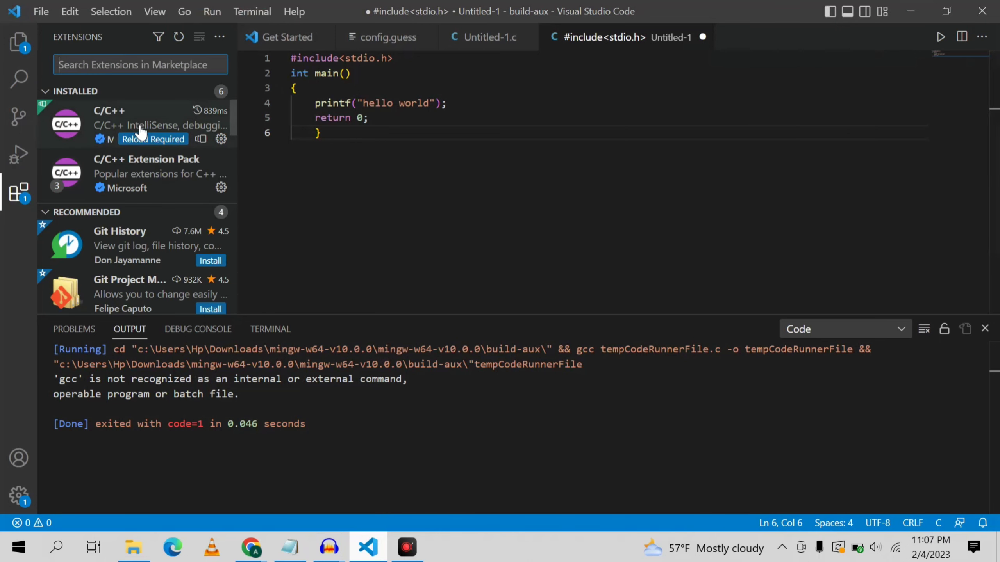
pyautogui.moveTo(144, 127)
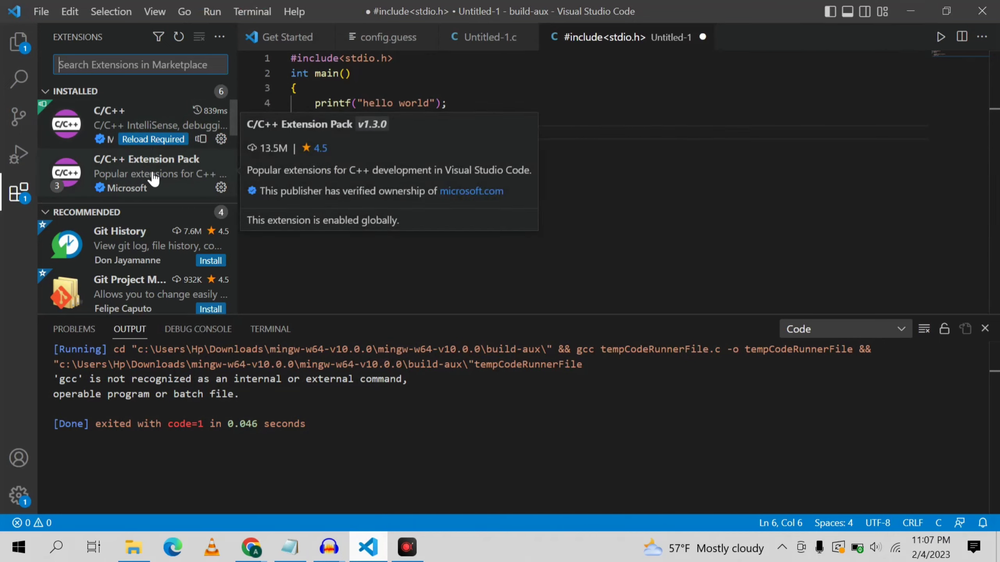
pyautogui.click(166, 179)
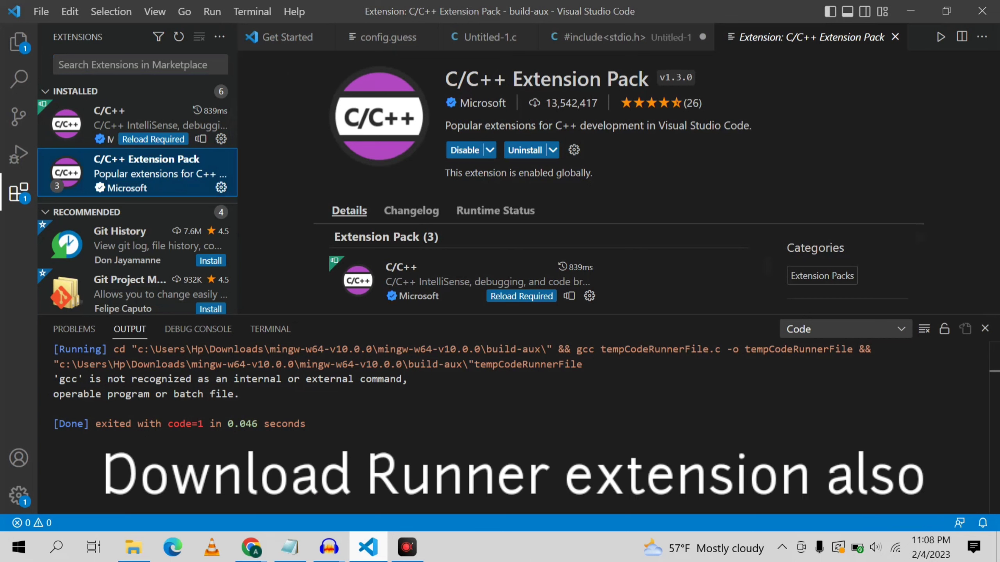
# Return to the workspace file list and bring the unsaved hello world C program back into the editor.
pyautogui.click(21, 56)
pyautogui.click(18, 78)
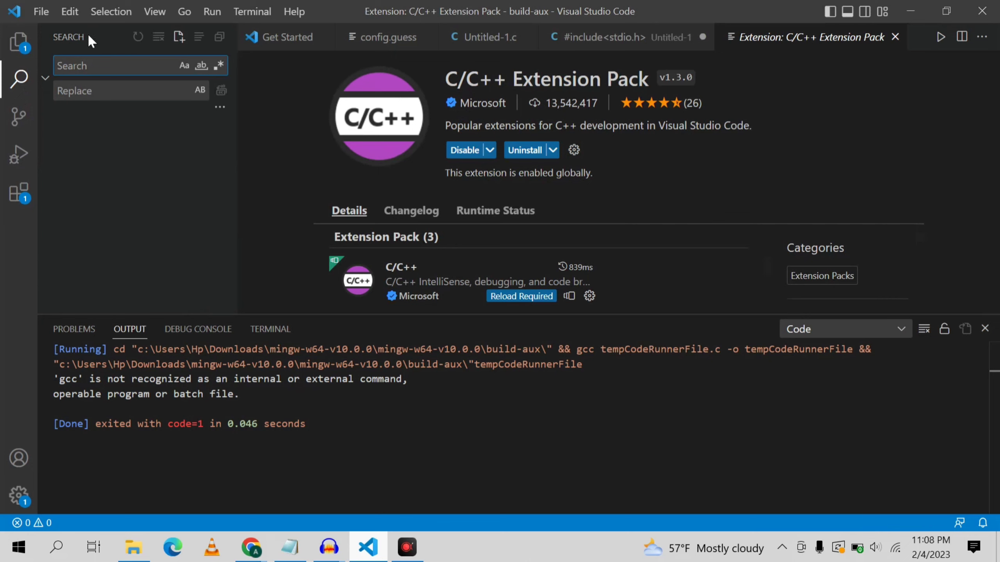
pyautogui.click(19, 41)
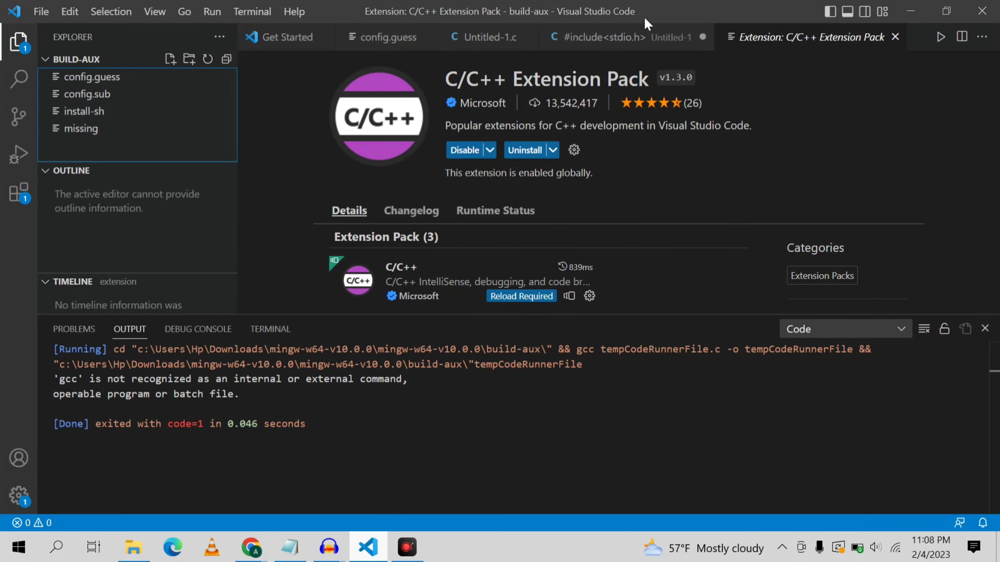
pyautogui.click(618, 44)
pyautogui.click(768, 165)
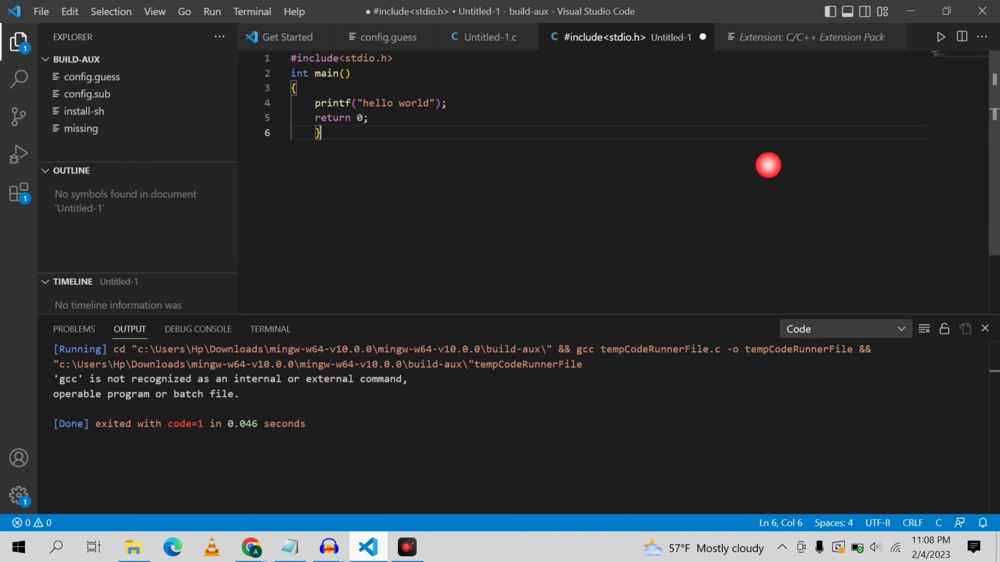
# Save the hello world program as Untitled-1.c in the Documents folder and run it.
pyautogui.hotkey('ctrl', 's')
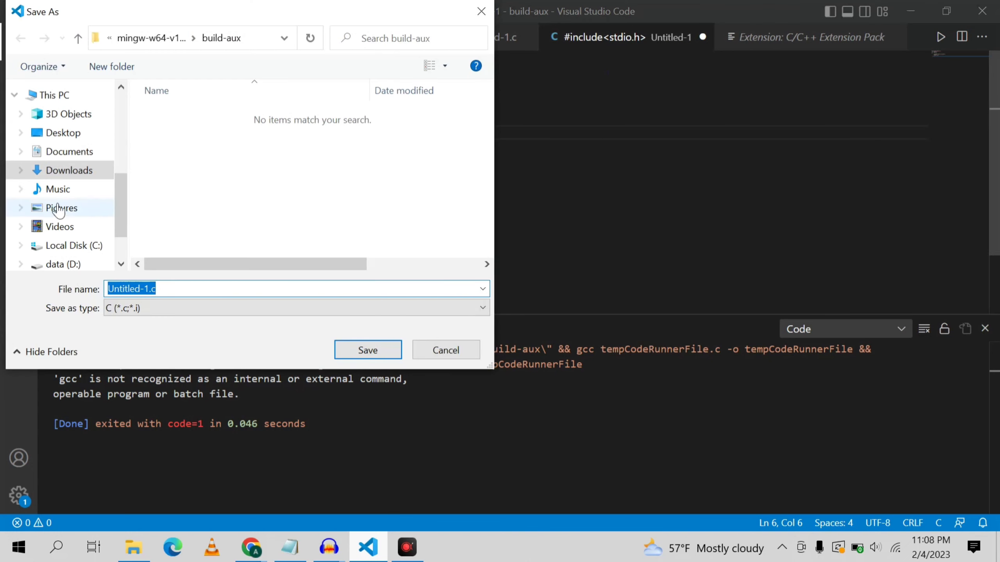
pyautogui.click(82, 153)
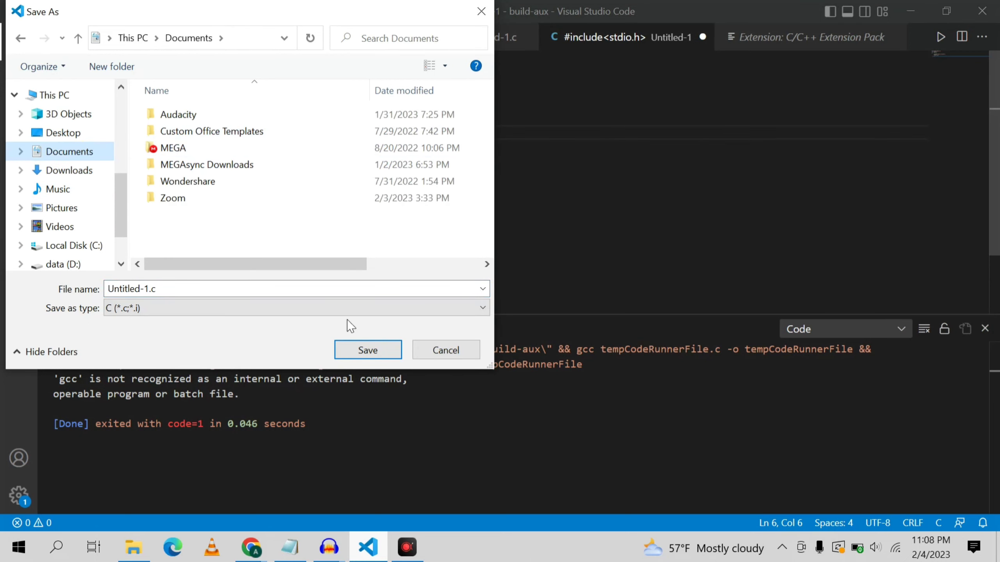
pyautogui.click(361, 351)
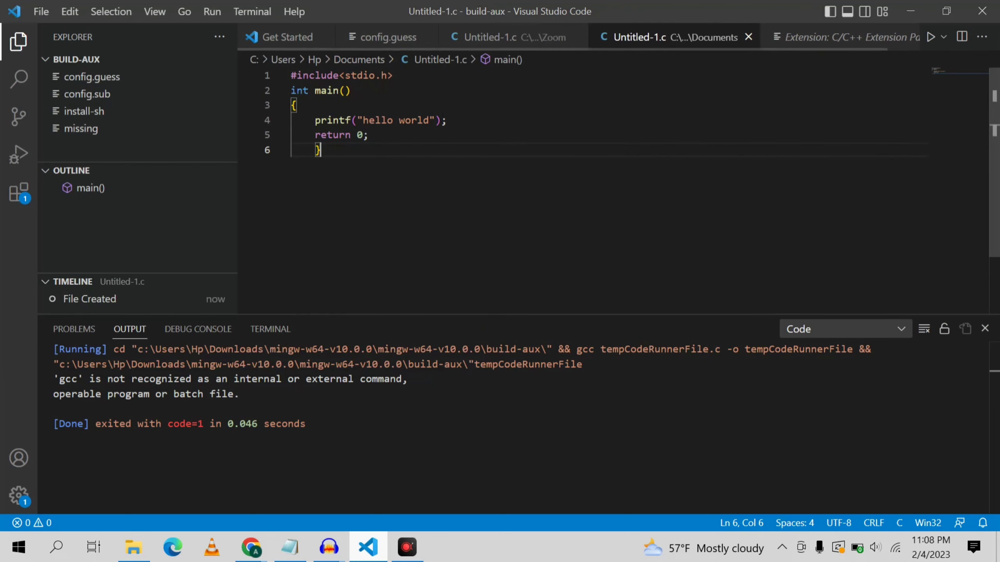
pyautogui.click(930, 37)
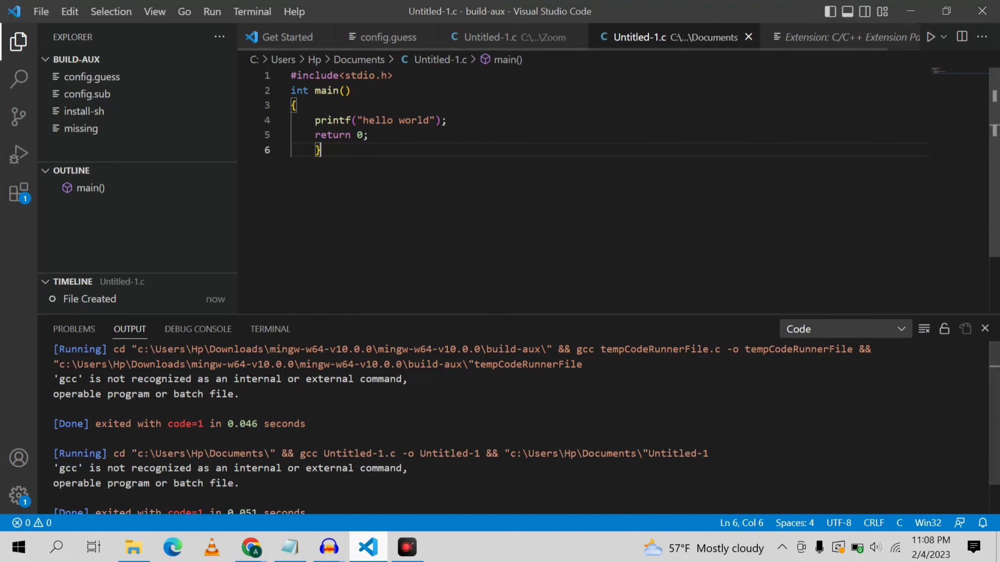